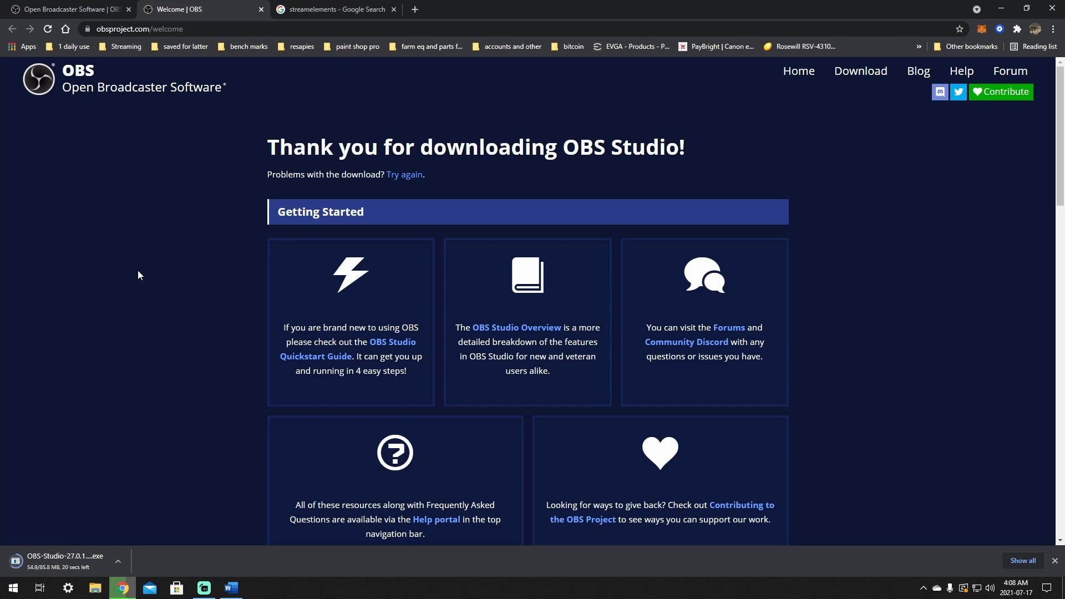
Open the StreamElements dashboard from the search results and download OBS.Live from the account options.
left_click(333, 9)
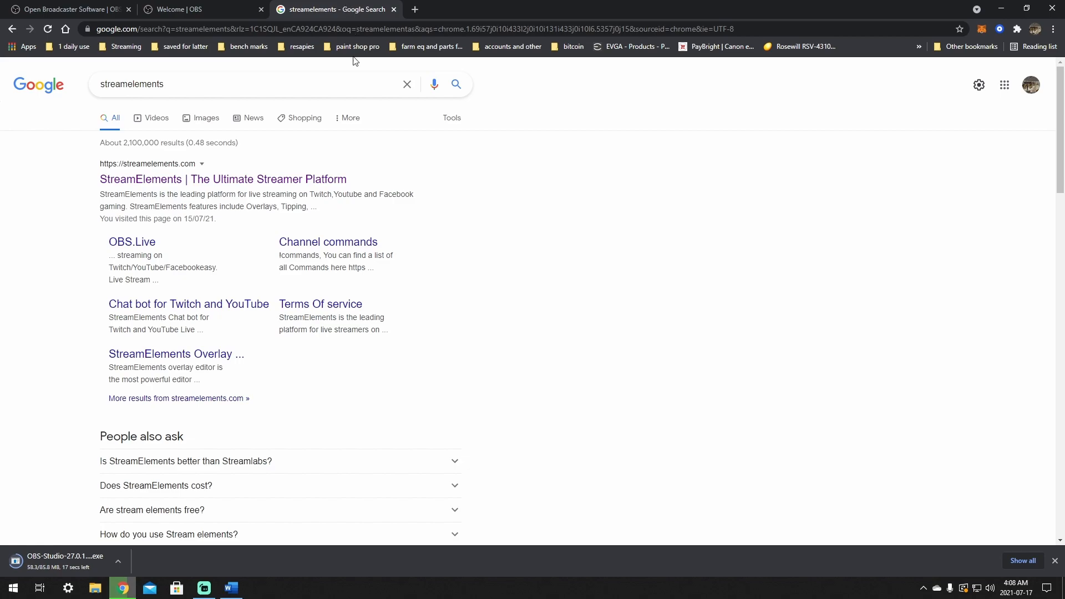
left_click(192, 179)
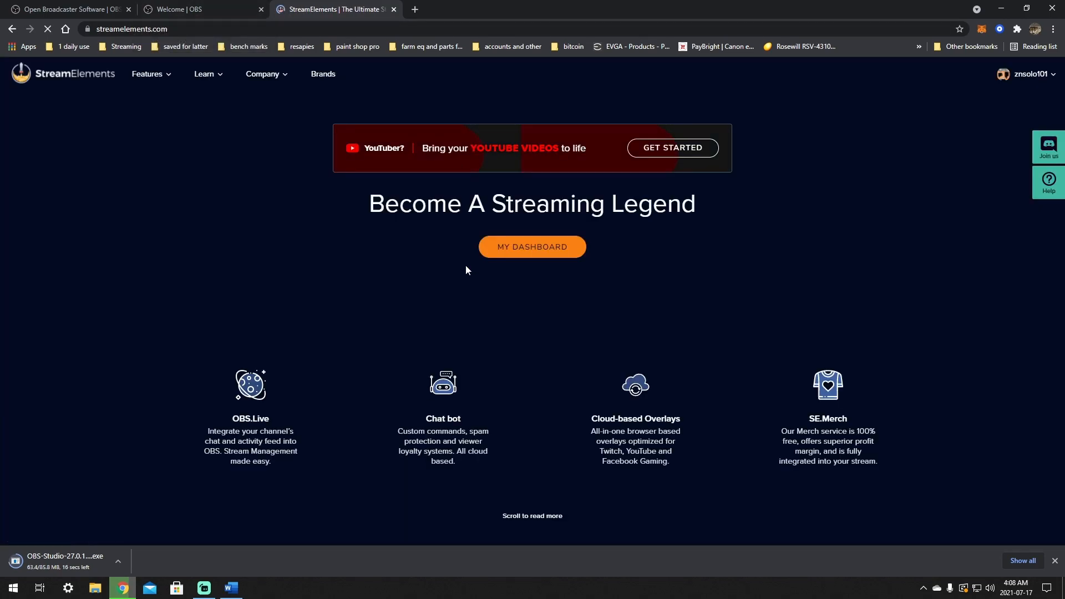
left_click(531, 245)
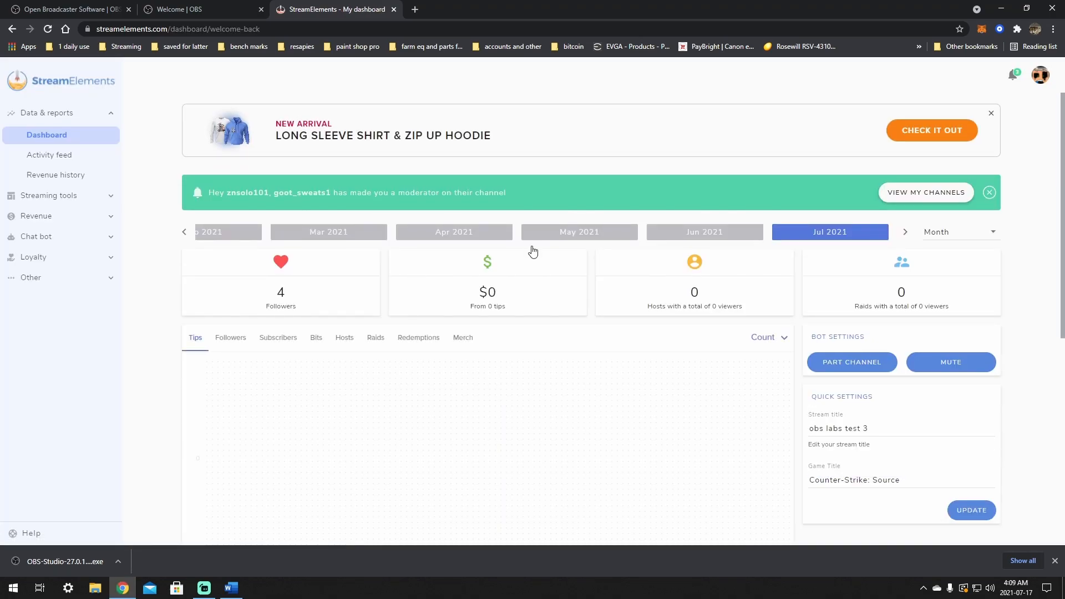
left_click(1042, 81)
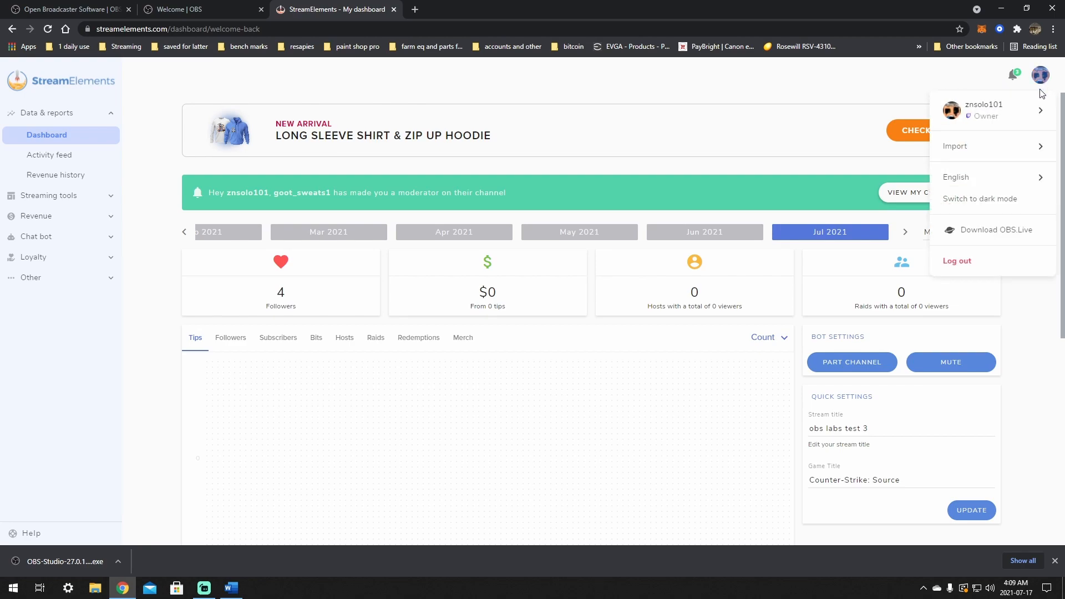
left_click(989, 235)
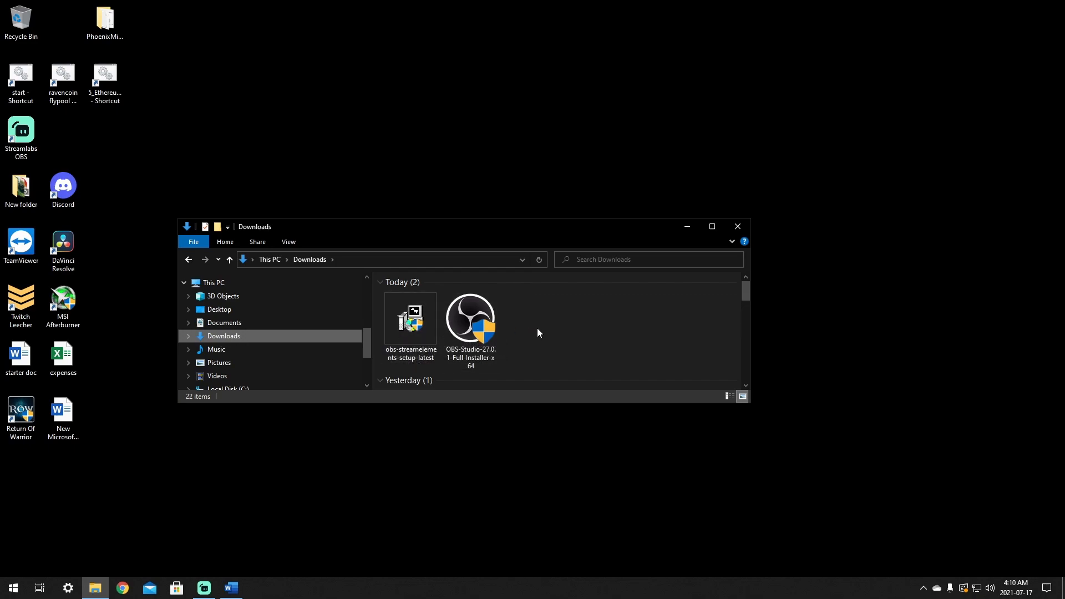
Run the OBS-Studio-27.0.1 full installer from the Downloads folder.
left_click(471, 355)
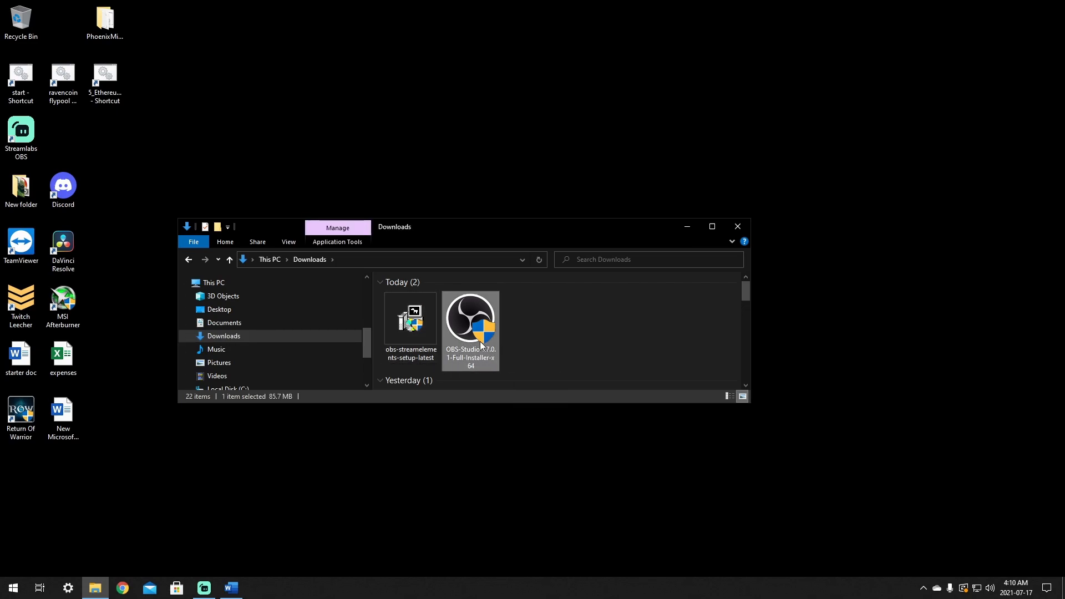
double_click(477, 342)
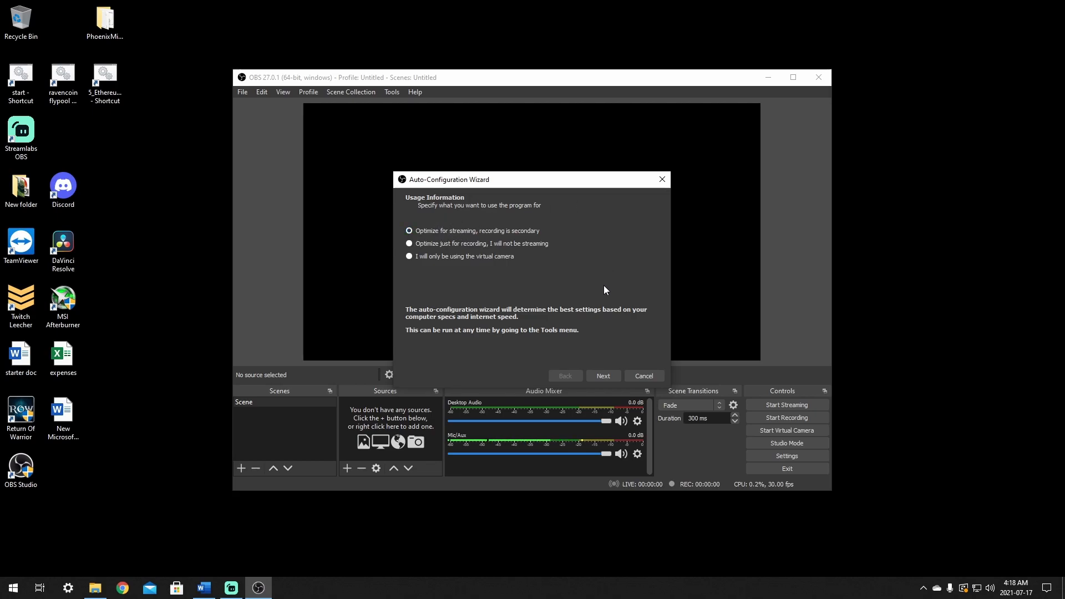
In the Auto-Configuration Wizard, optimize for streaming, keep the current 1920x1080 canvas and preferred 60 FPS, and connect the Twitch account.
left_click(603, 377)
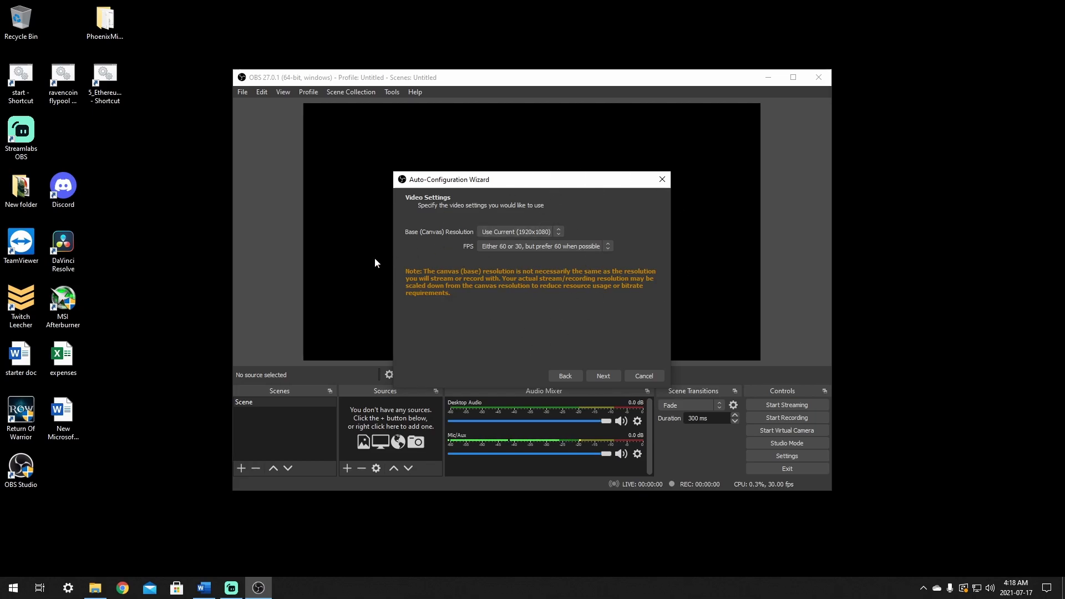
left_click(607, 377)
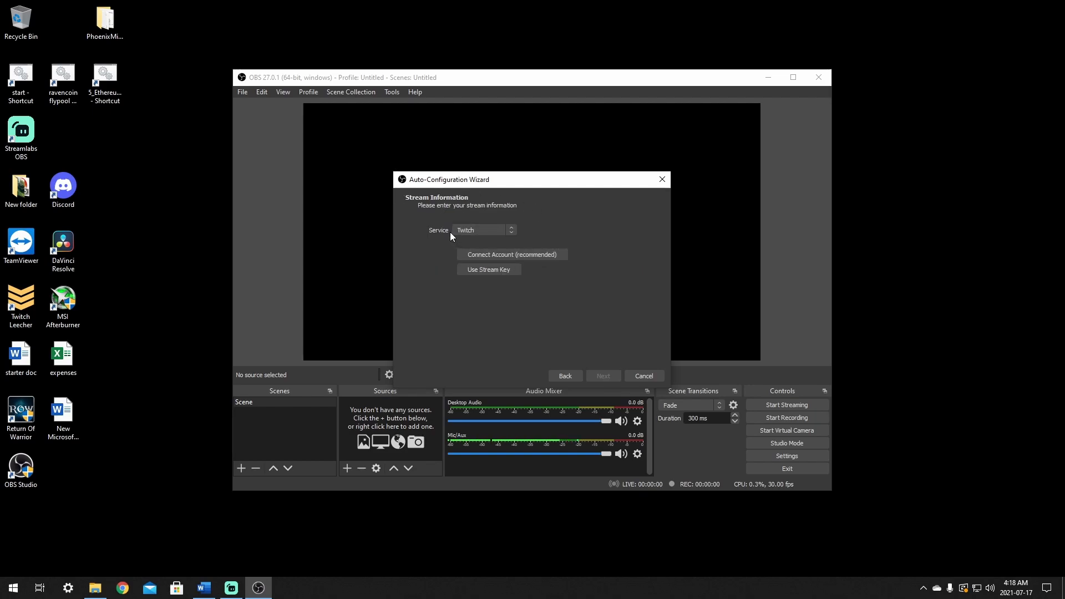
left_click(546, 255)
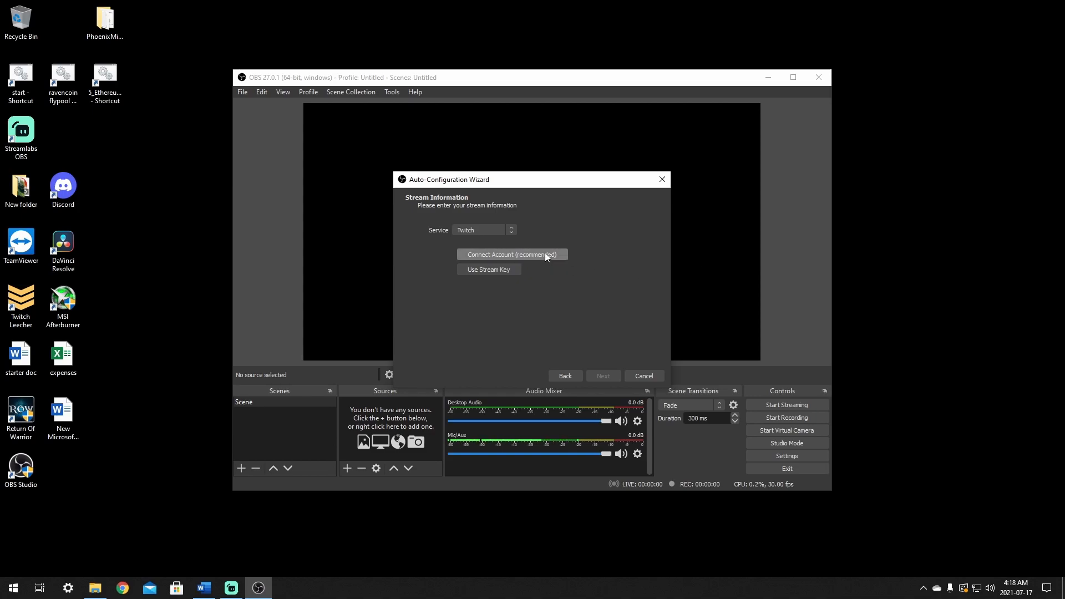
left_click(500, 253)
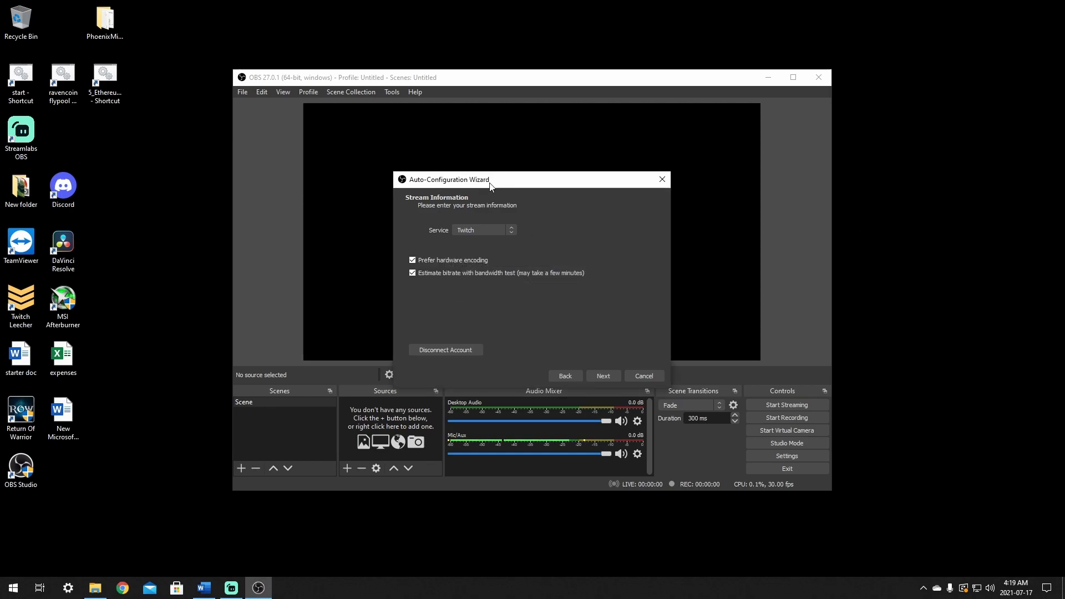
Turn off the hardware encoding preference, run the wizard's bandwidth test, and apply the recommended settings.
left_click_drag(501, 182, 501, 144)
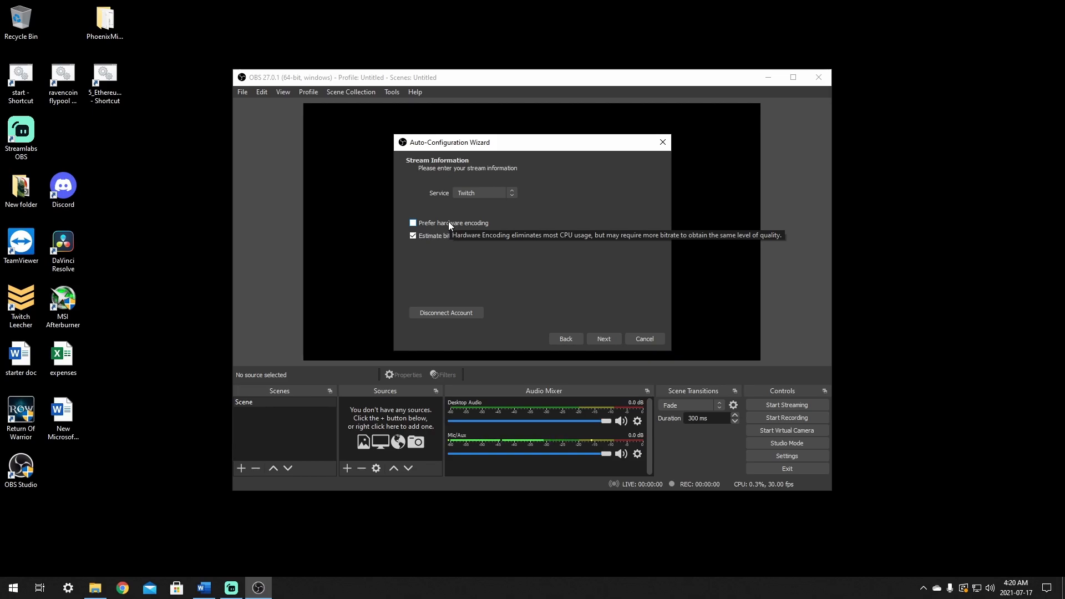
left_click(413, 223)
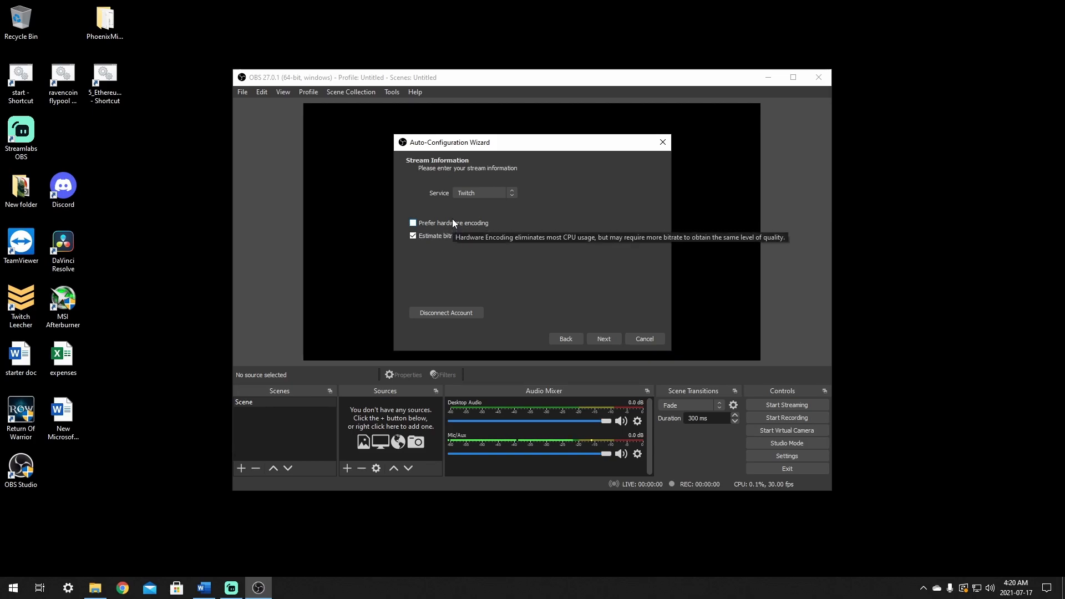
left_click(604, 338)
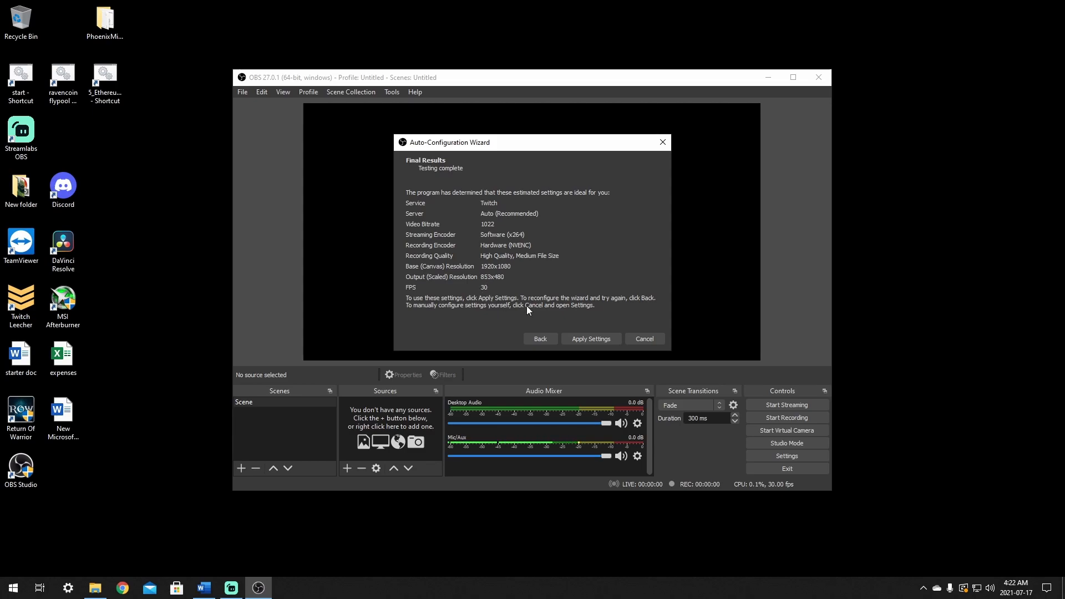
left_click(591, 339)
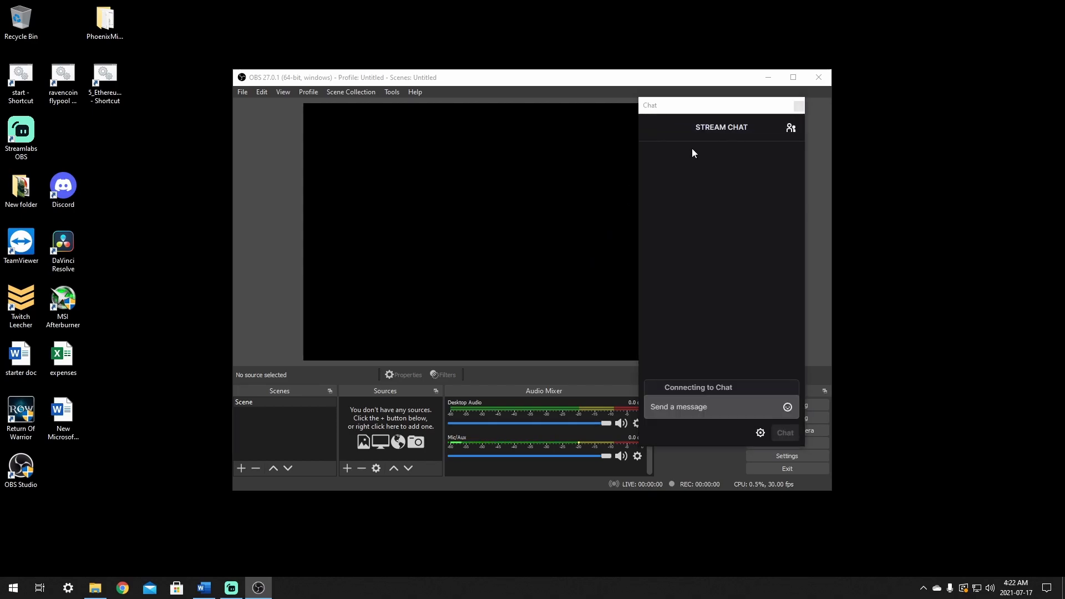
Dock Chat to the right of the preview and Stream Information to its left, and maximize the OBS window.
left_click_drag(711, 108, 811, 156)
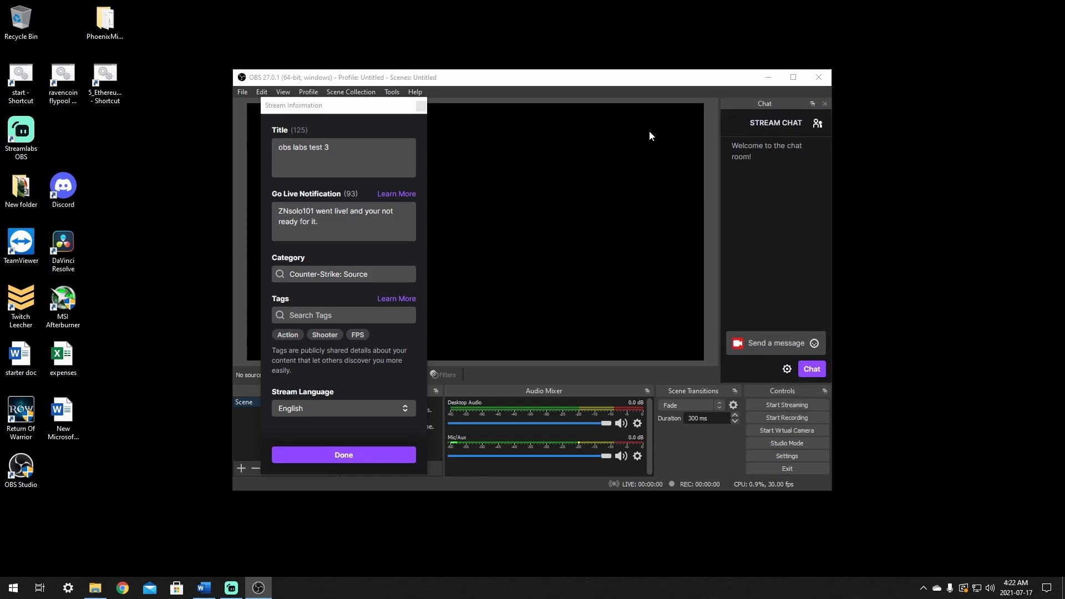
left_click_drag(318, 109, 250, 129)
left_click_drag(490, 79, 437, 2)
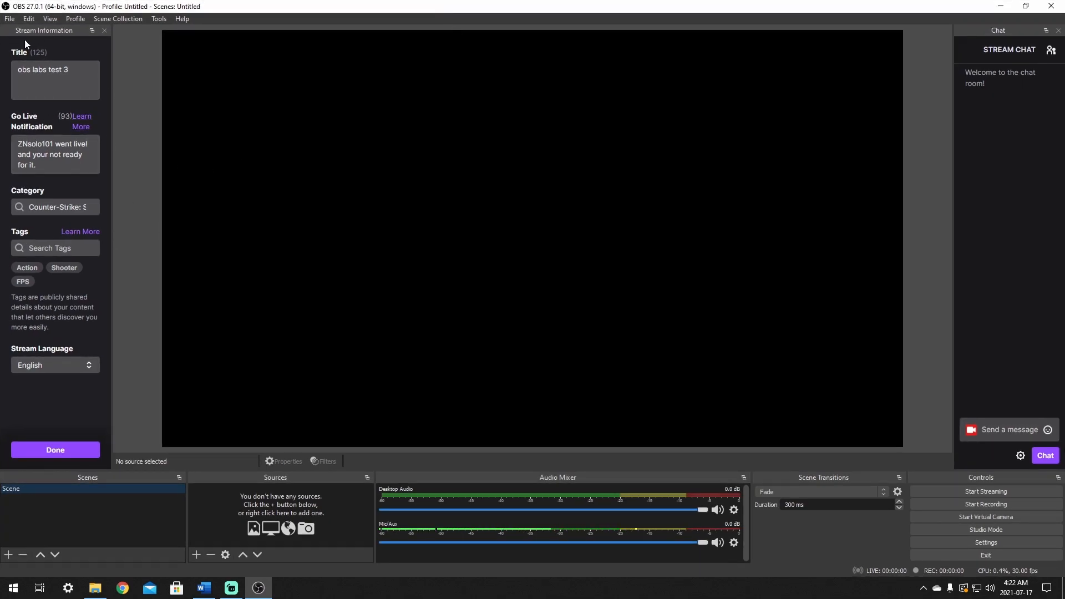
left_click(50, 20)
mouse_move(78, 49)
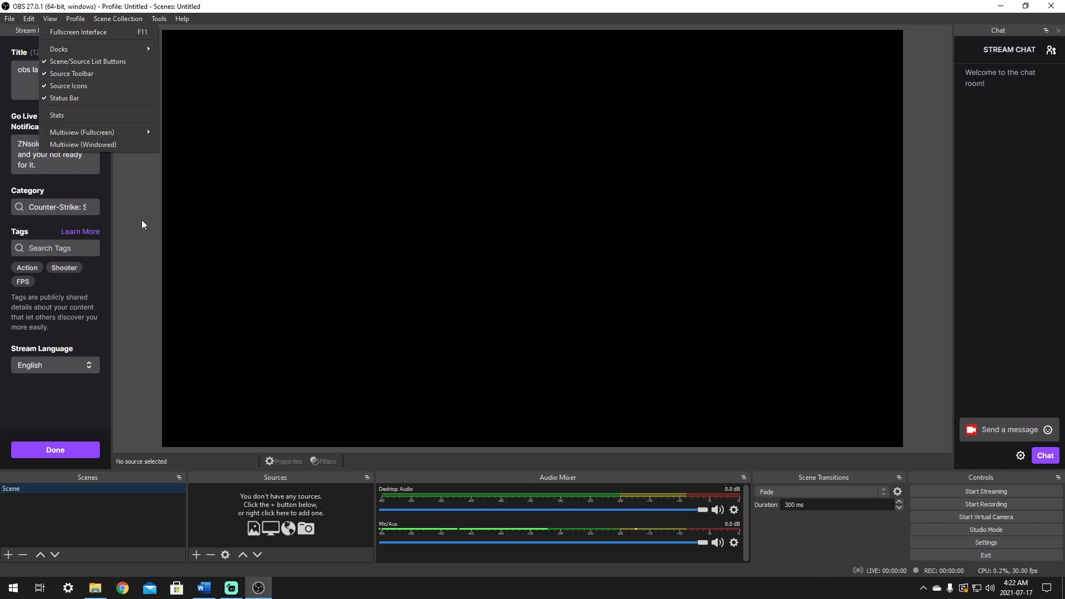
left_click(289, 6)
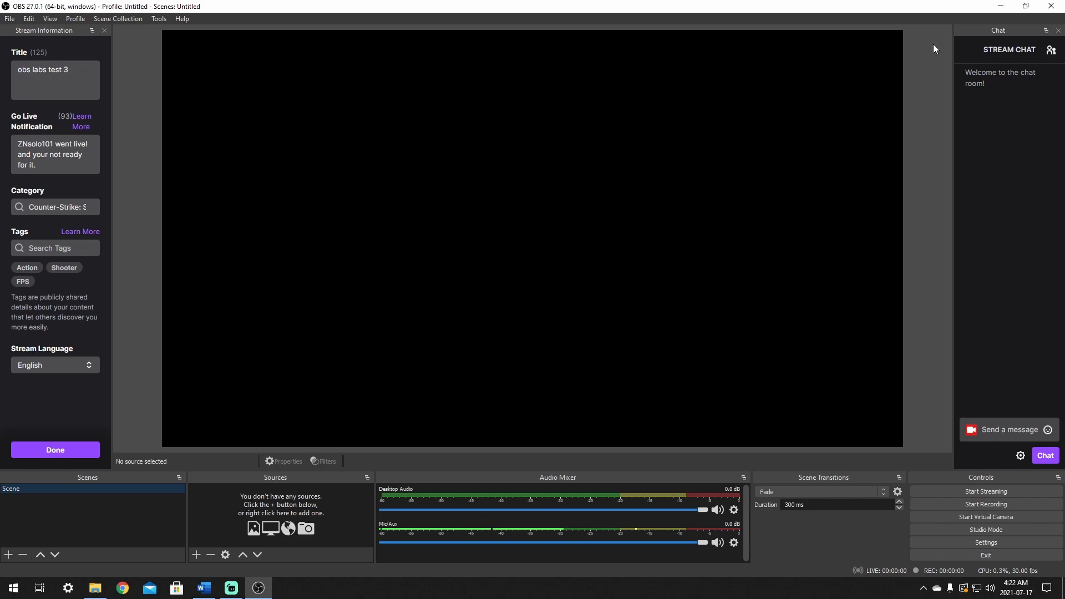
left_click_drag(988, 31, 1062, 118)
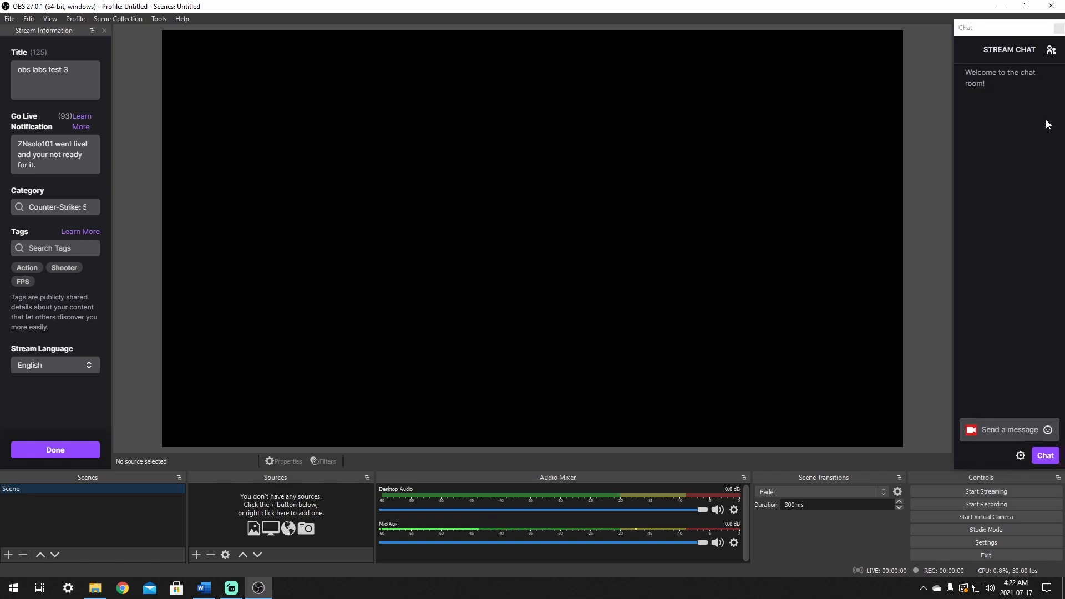
Open the OBS settings and change the output mode to Advanced.
left_click(944, 542)
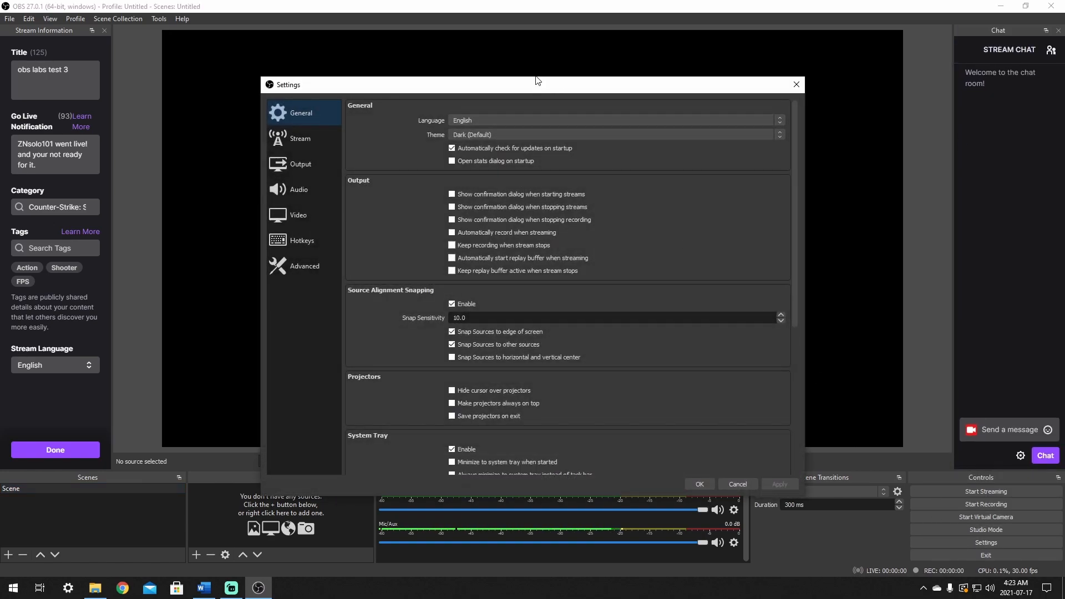
left_click_drag(515, 87, 257, 9)
left_click_drag(376, 4, 493, 12)
left_click_drag(229, 12, 330, 36)
left_click(258, 84)
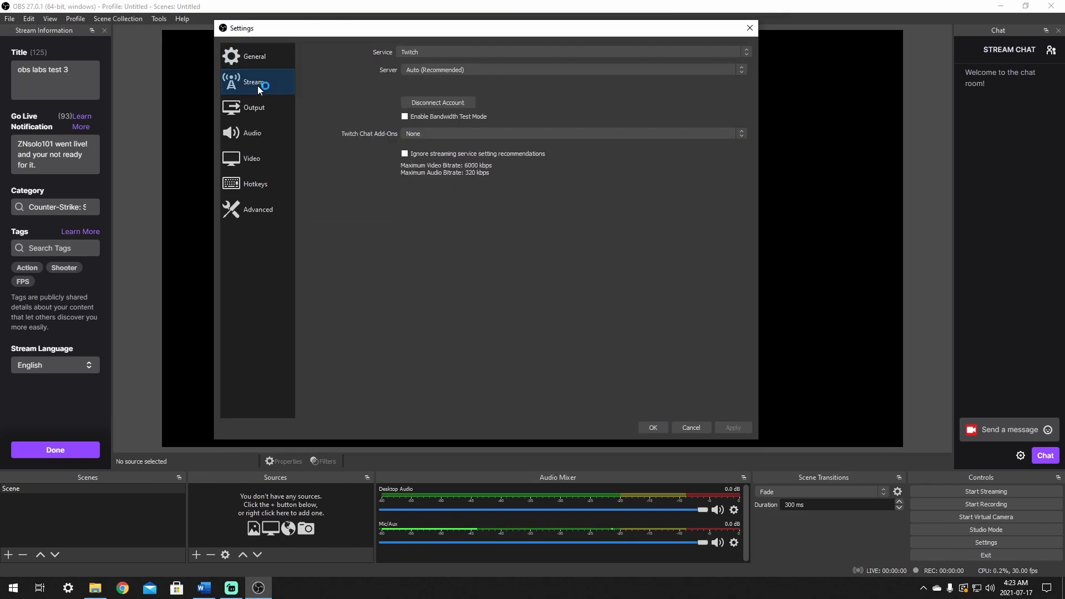
left_click(256, 110)
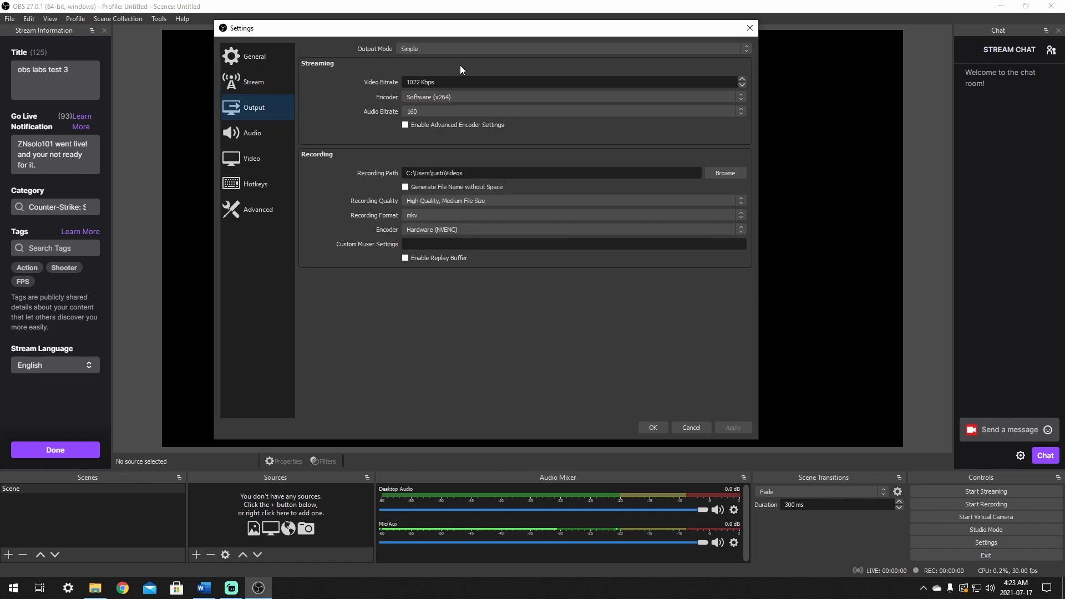
left_click(415, 48)
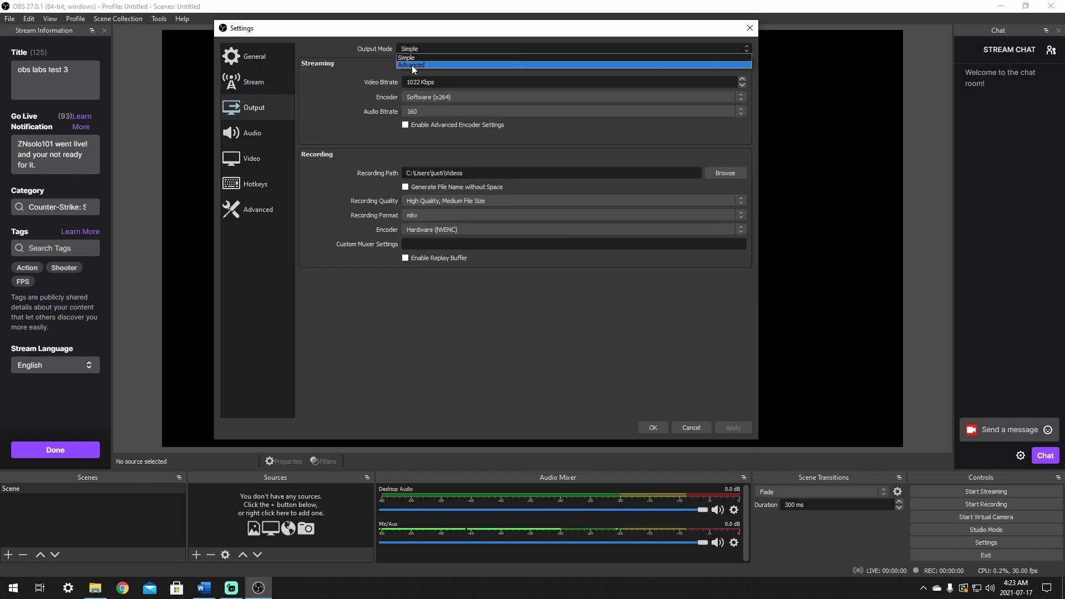
left_click(411, 65)
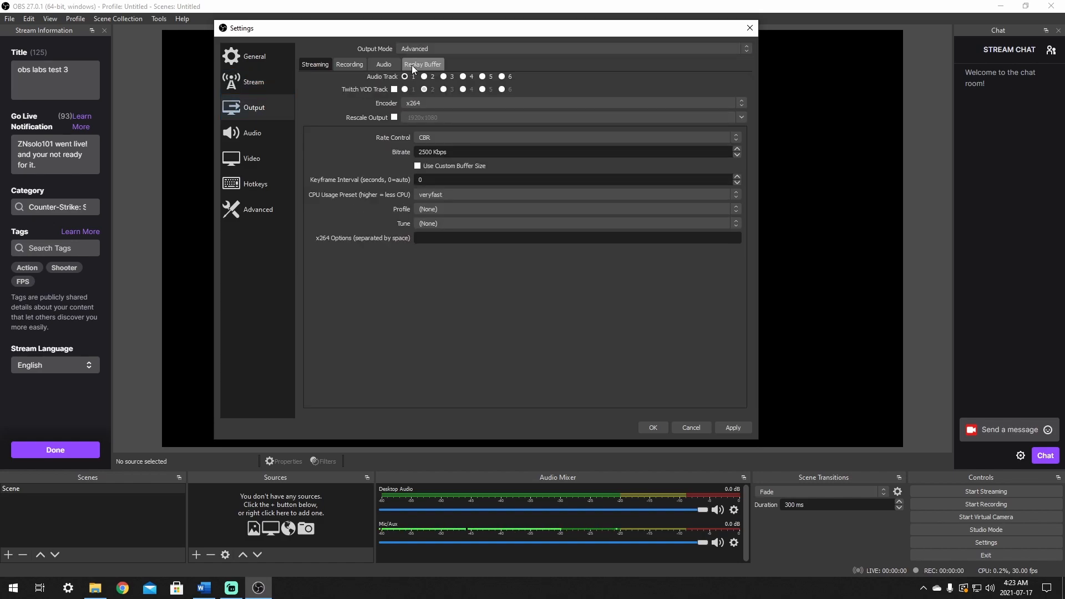
Configure the streaming output with the x264 encoder, keyframe interval 2, CPU usage preset veryfast and profile main.
left_click(431, 104)
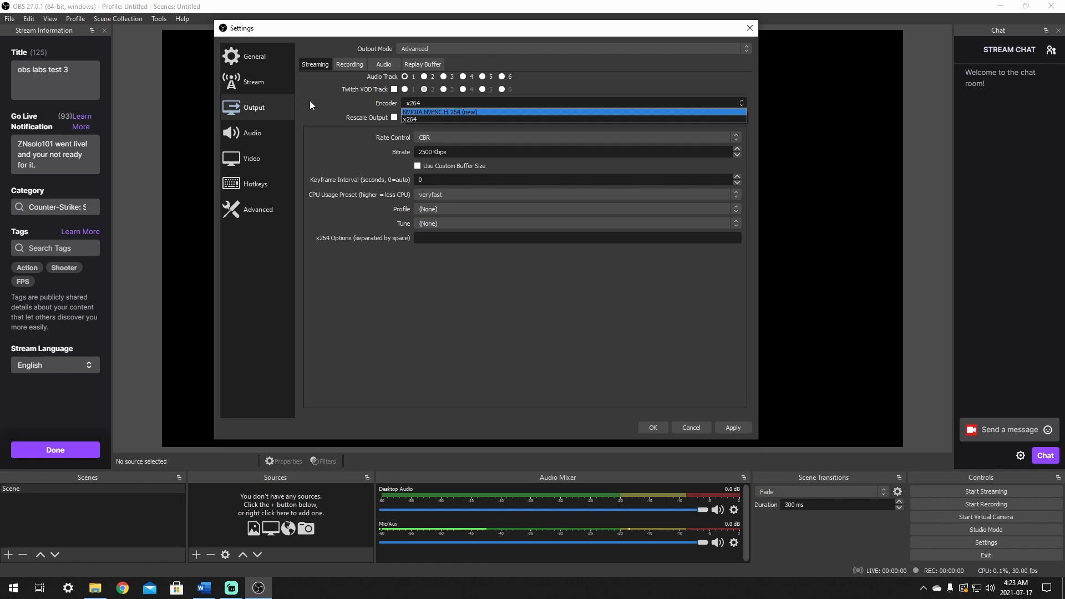
left_click(324, 142)
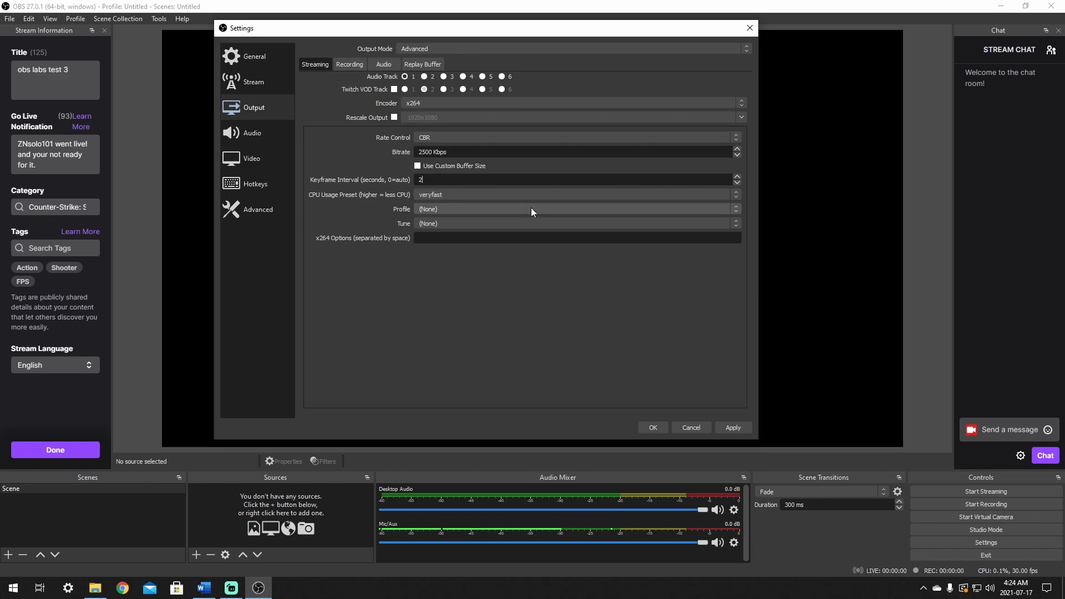
left_click(445, 195)
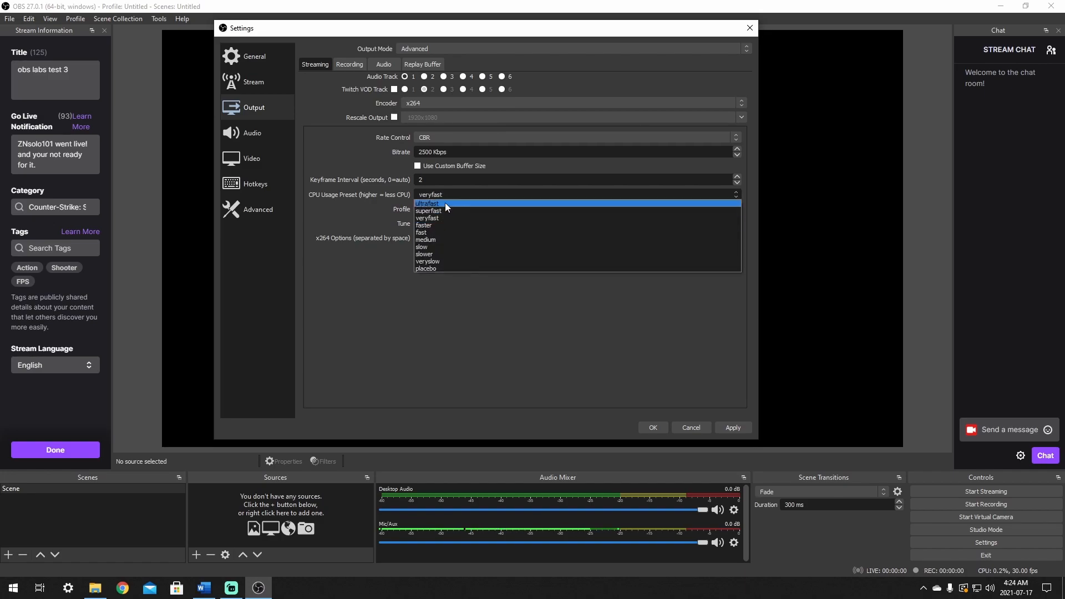
left_click(445, 218)
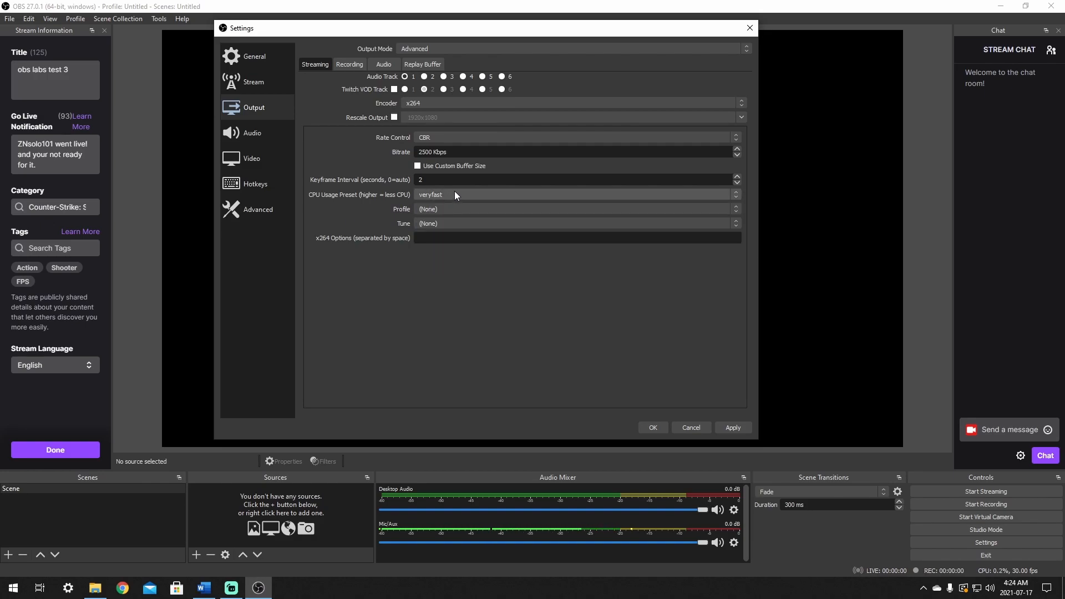
left_click(443, 208)
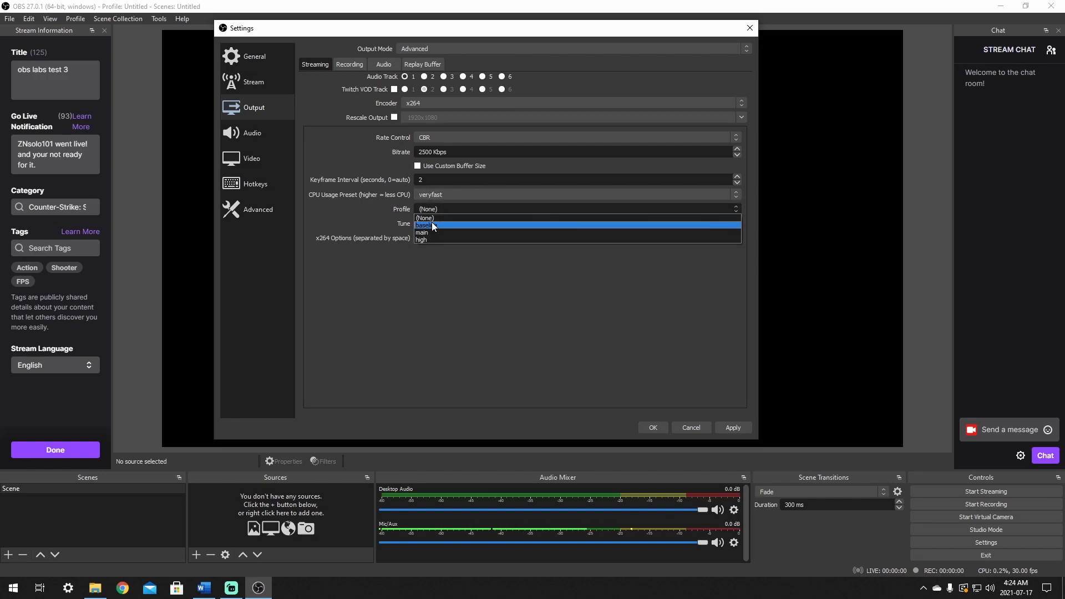
left_click(434, 233)
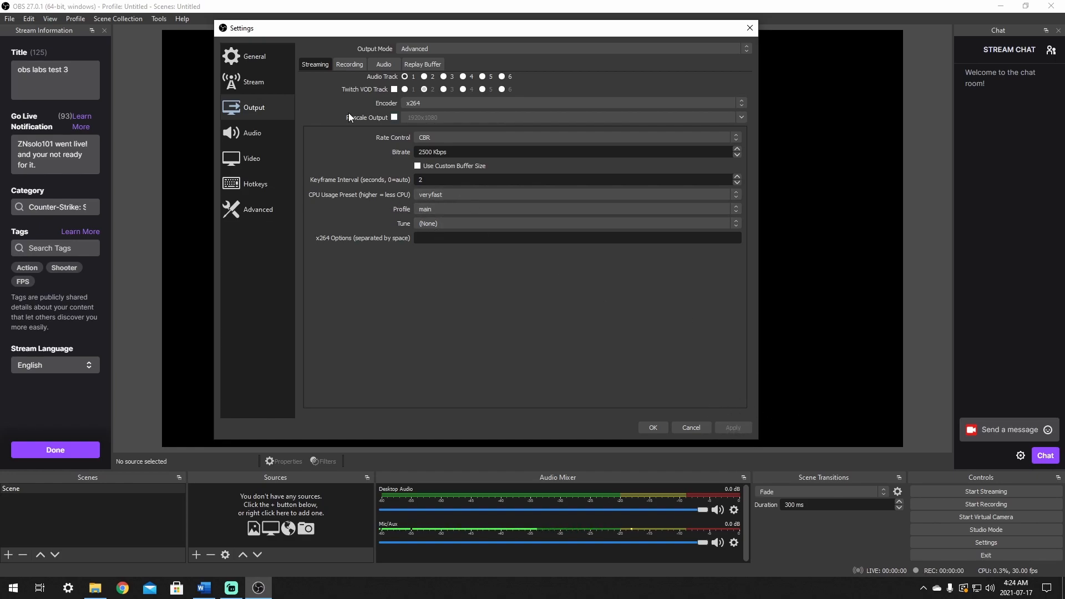
Set the Track 1 audio bitrate to 192 and return to the streaming output settings.
left_click(391, 65)
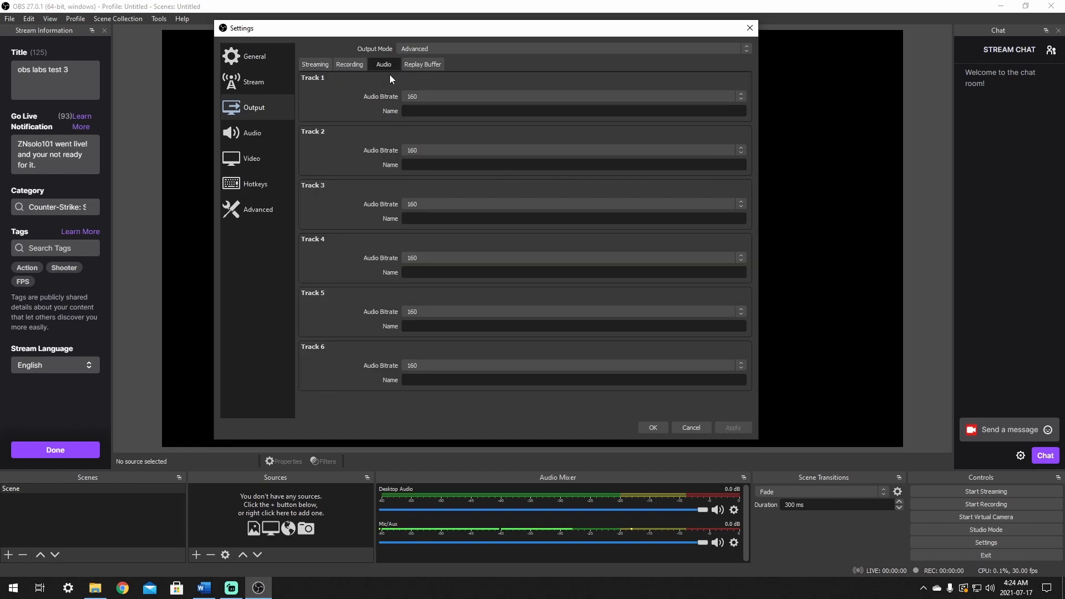
left_click(442, 98)
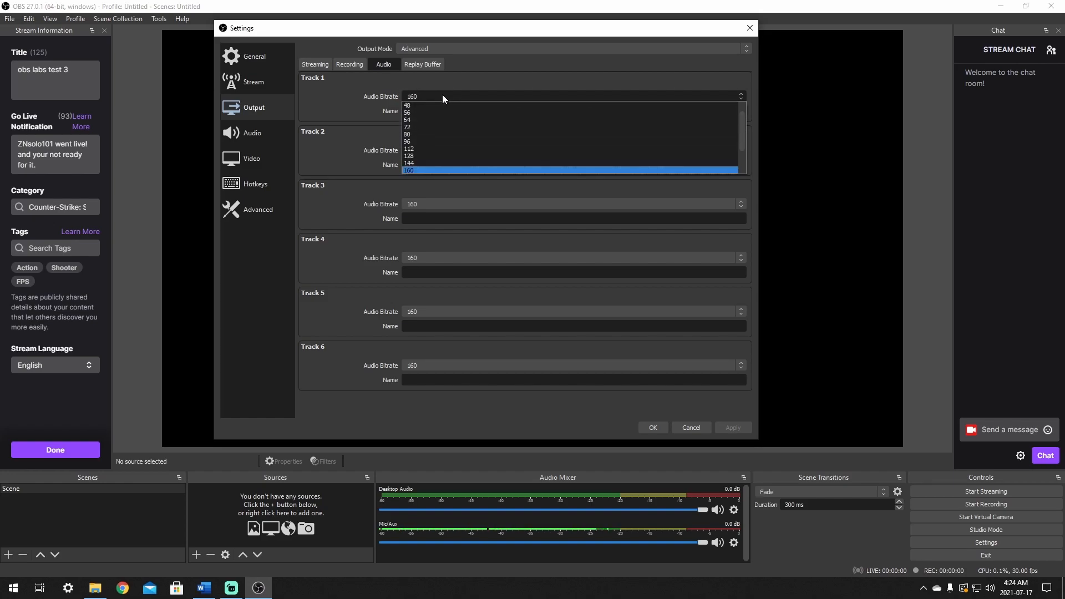
scroll(417, 168, "down", 1)
left_click(415, 171)
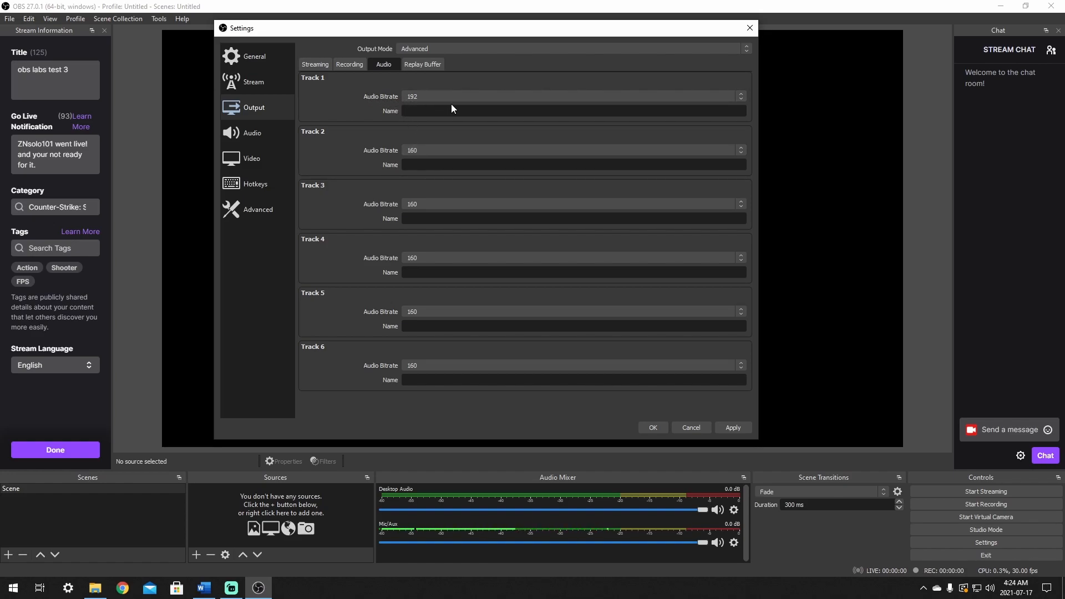
left_click(316, 64)
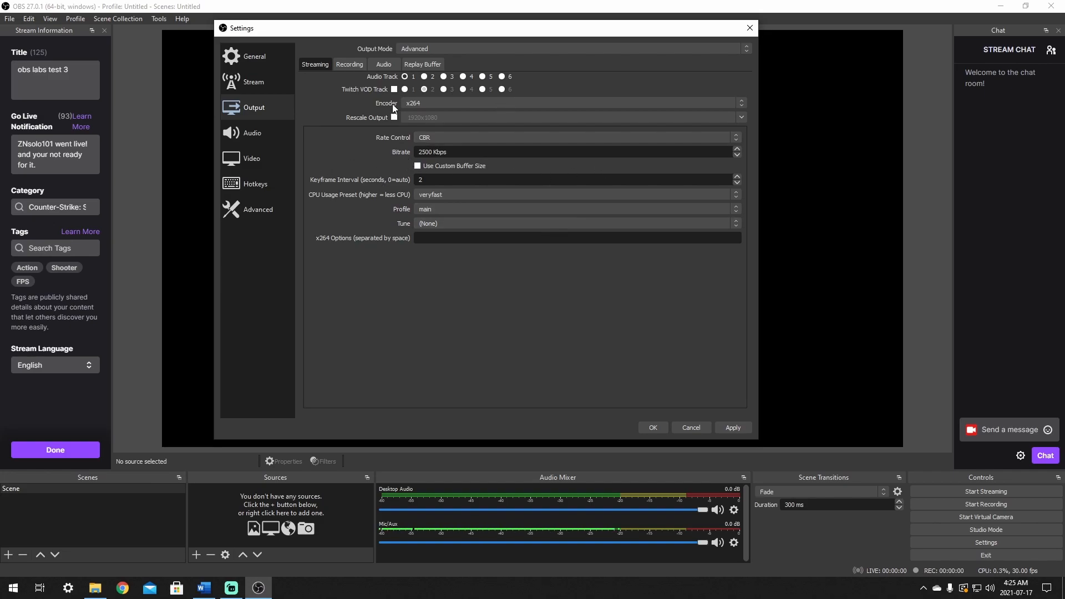
Review the output audio track bitrates, the streaming output settings and the global audio device settings.
left_click(384, 64)
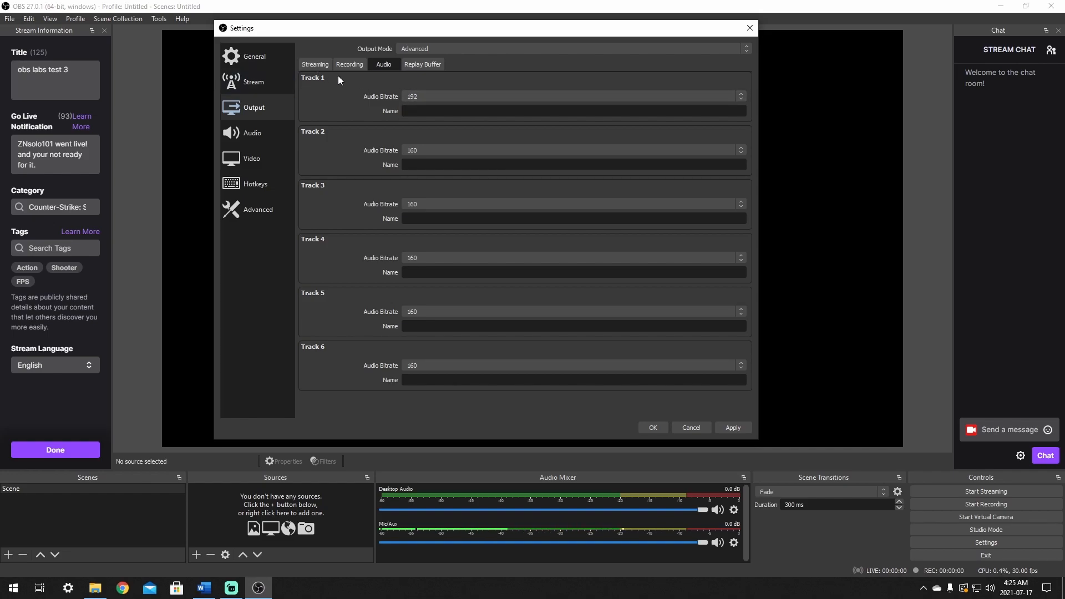
left_click(315, 64)
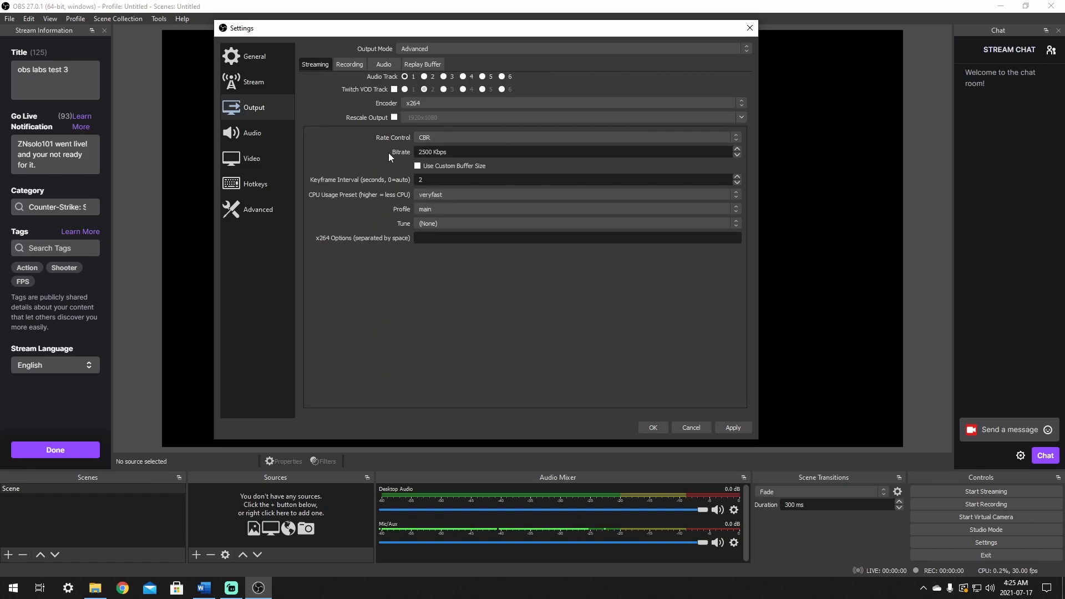
left_click(247, 138)
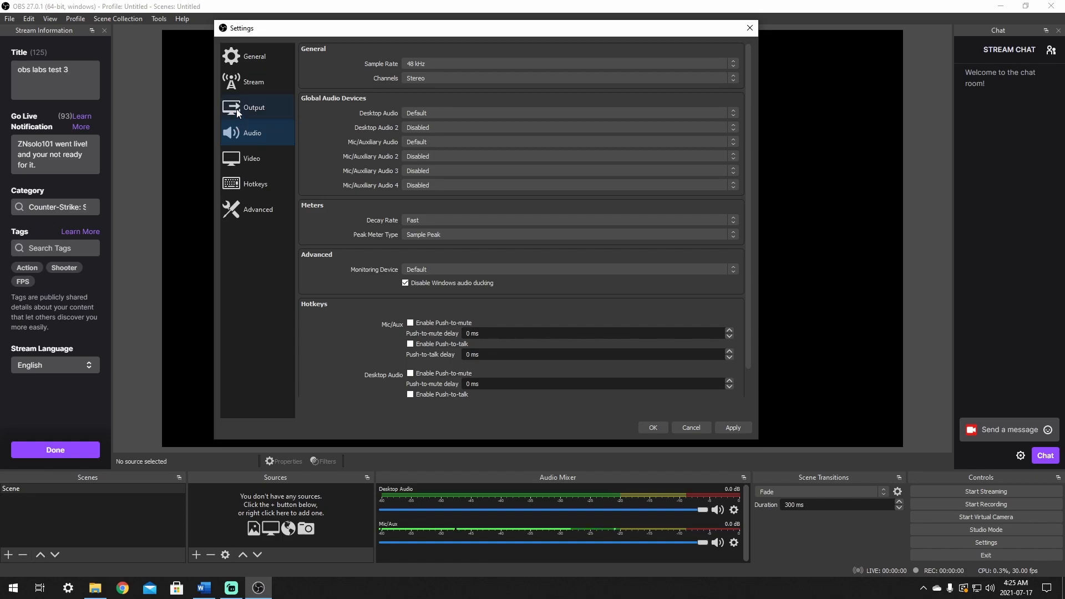
In the video settings, set the output (scaled) resolution to 1280x720 and the common FPS value to 60.
left_click(248, 162)
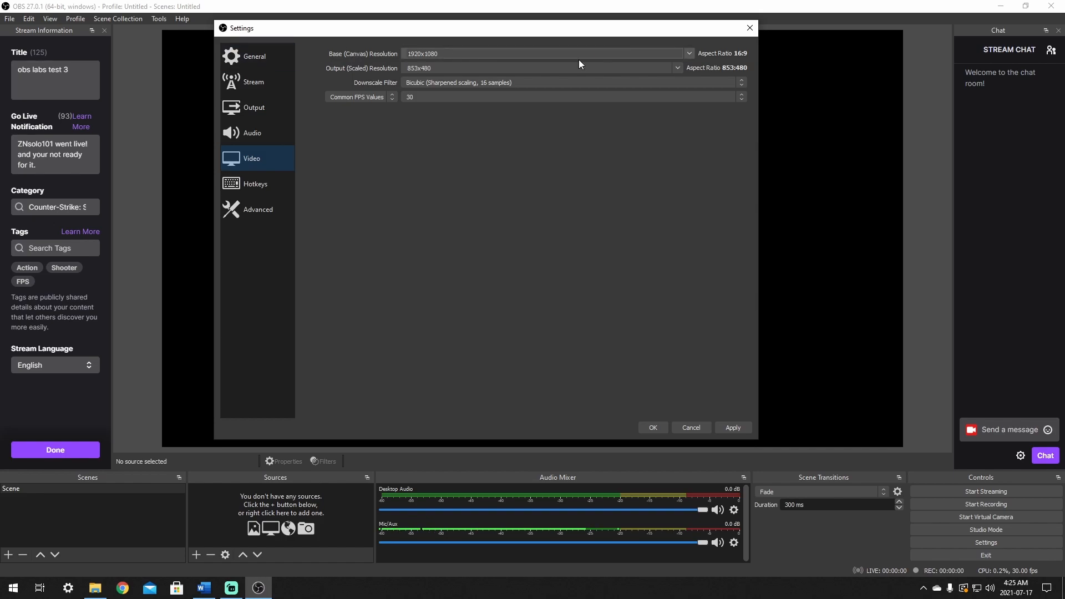
left_click_drag(409, 54, 459, 52)
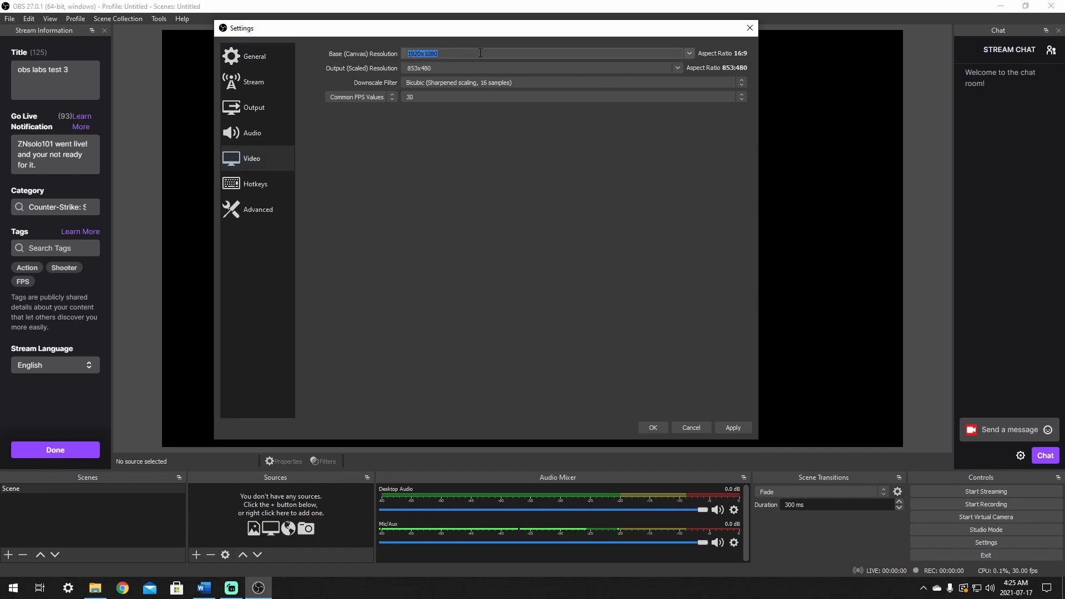
left_click(452, 68)
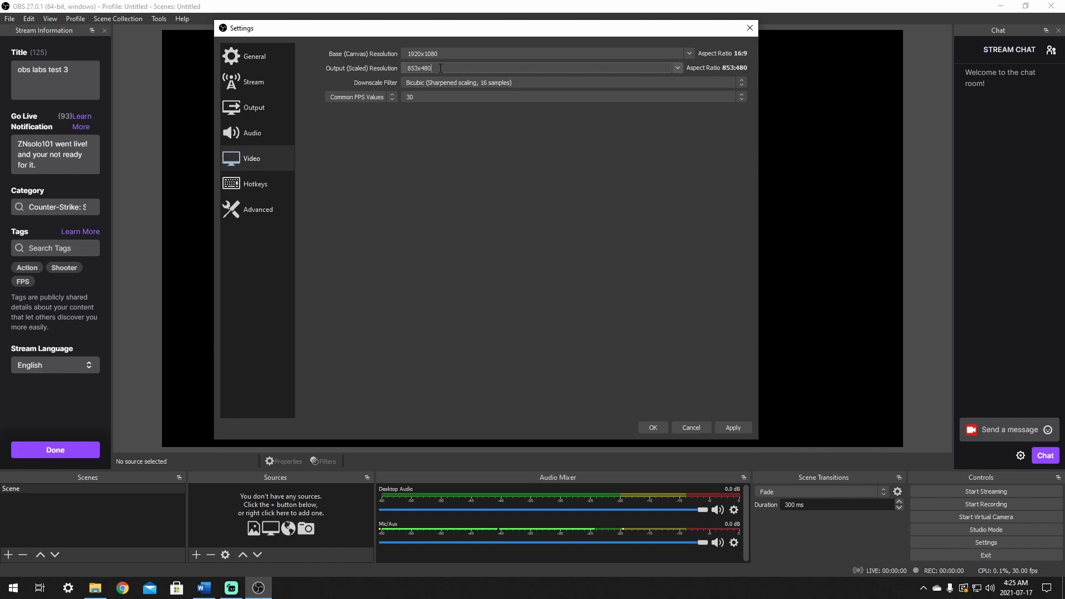
left_click(678, 68)
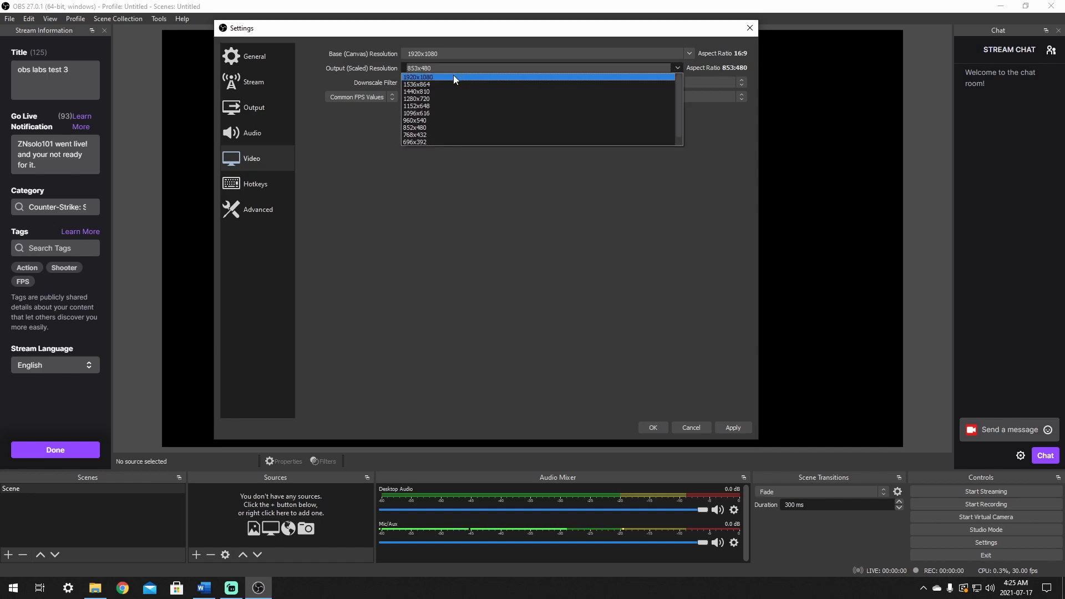
left_click(430, 98)
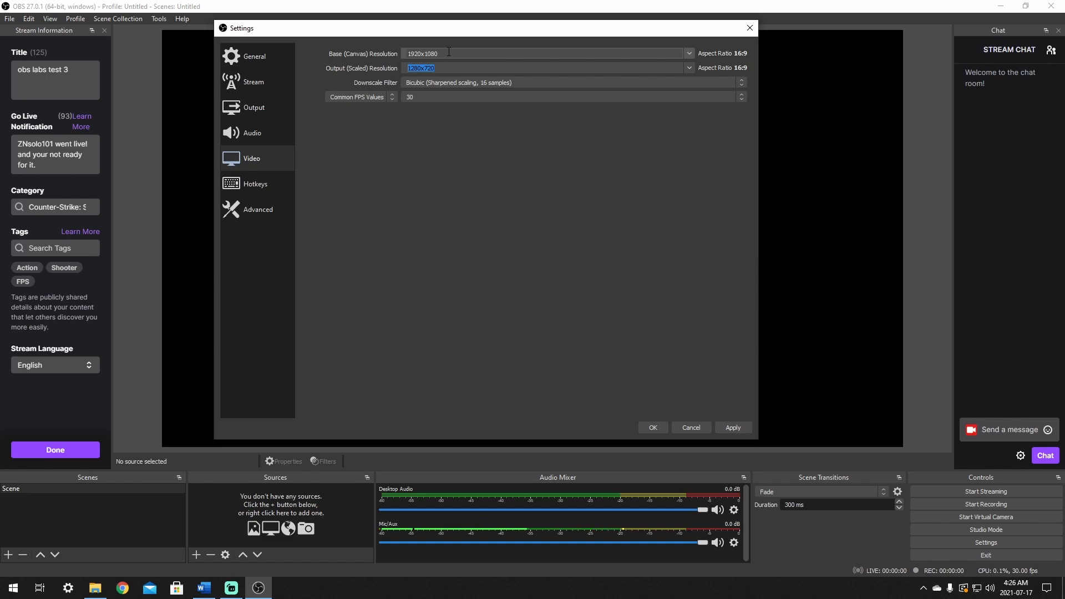
left_click(422, 98)
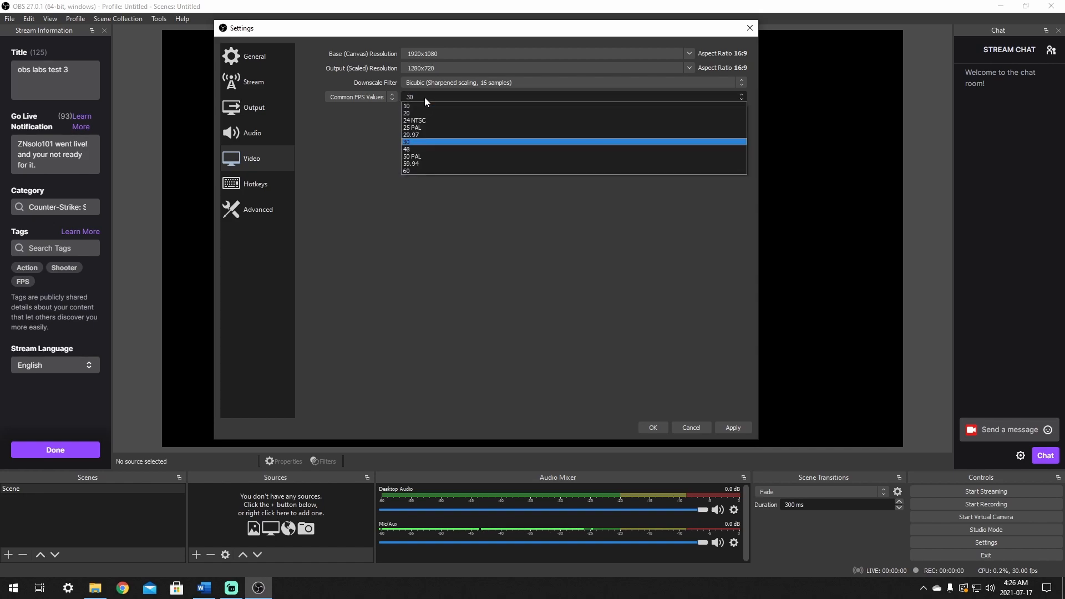
left_click(409, 168)
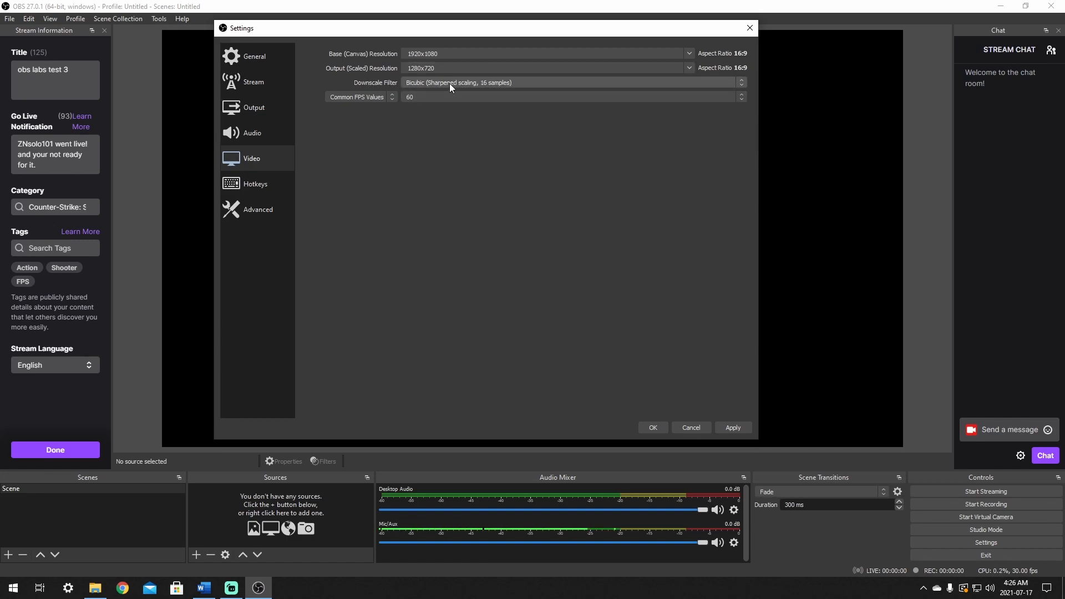
Check the hotkey, video and output settings, then apply the changes and close the settings.
left_click(252, 183)
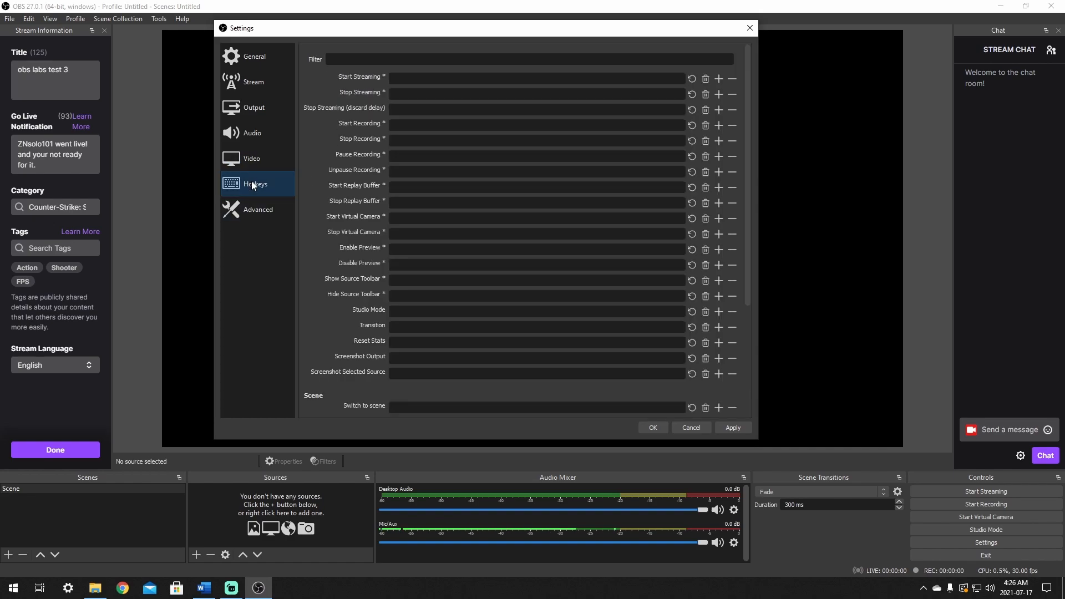
left_click(251, 148)
left_click(252, 117)
left_click(733, 428)
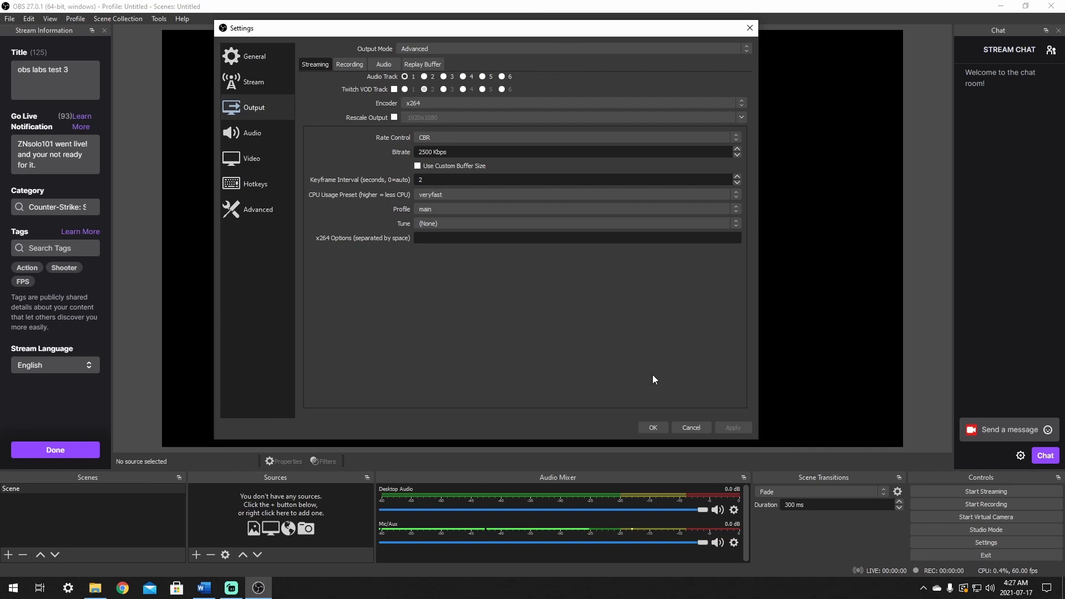
left_click(655, 428)
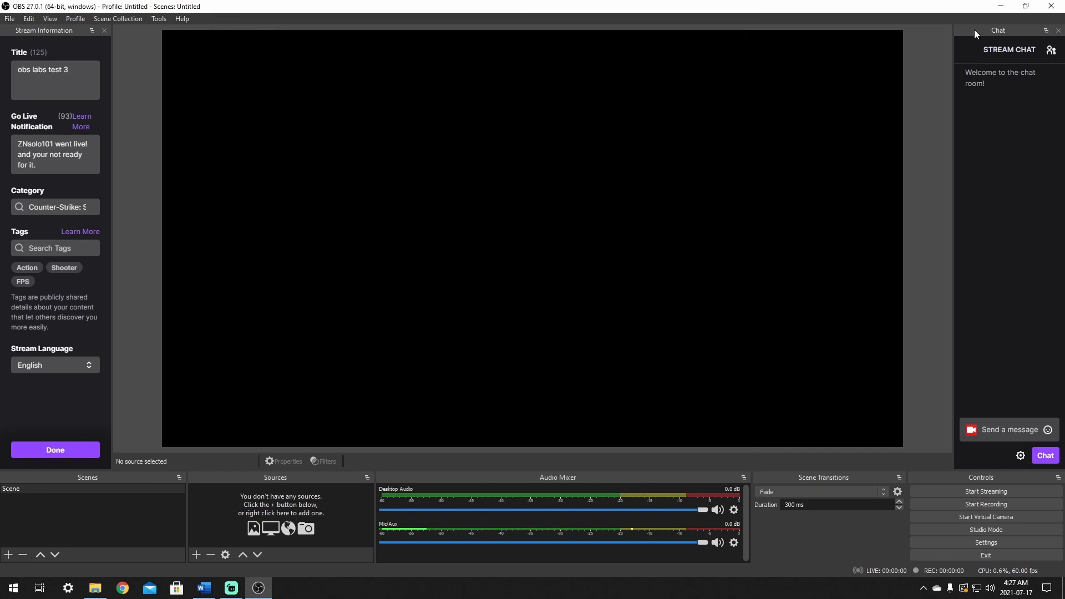
Close OBS and launch the obs-streamelements-setup-latest installer from the Downloads folder.
left_click(1043, 11)
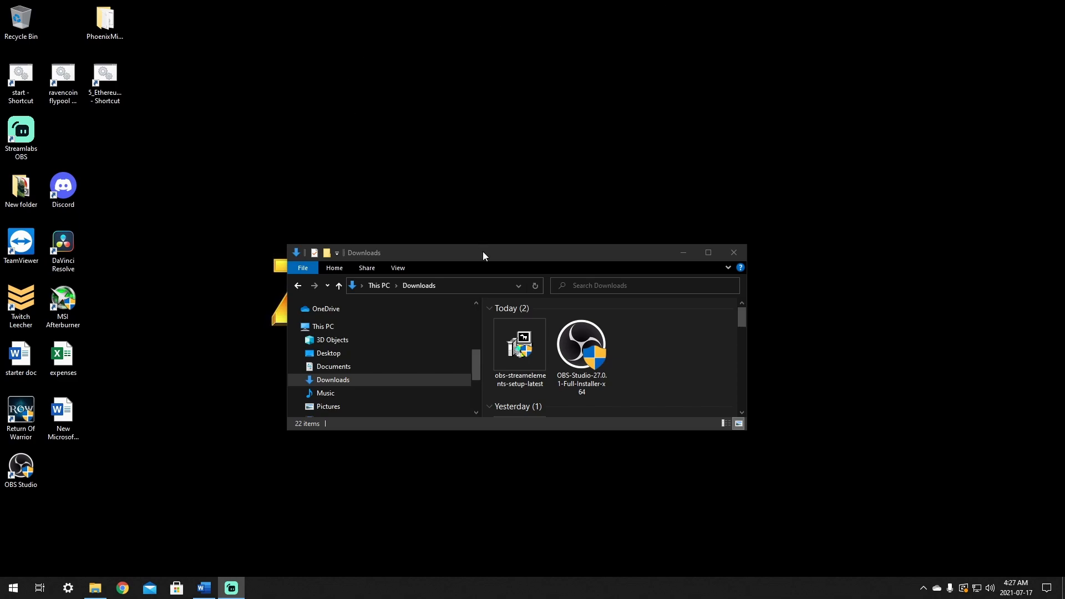
left_click_drag(483, 255, 451, 94)
double_click(484, 188)
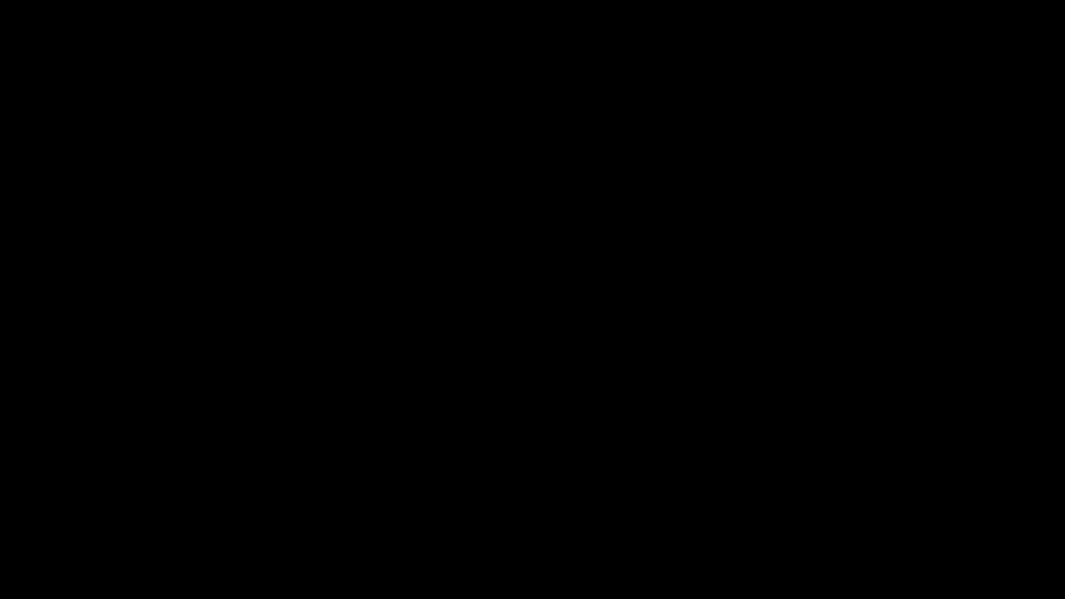
left_click(478, 357)
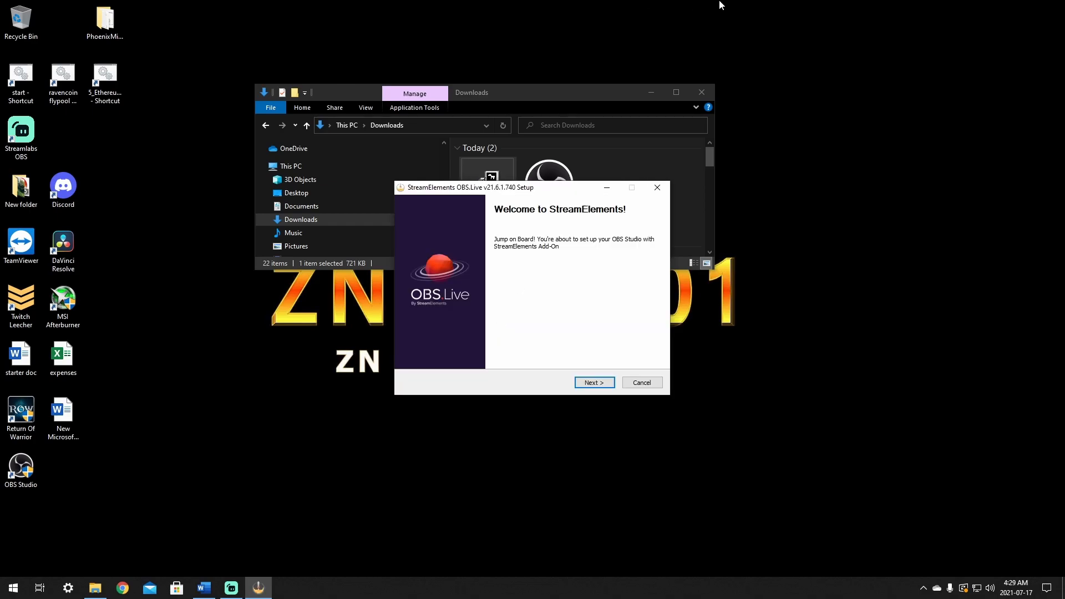
Accept the license and install StreamElements OBS.Live in C:\Program Files\obs-studio, with a desktop shortcut and launch on finish.
left_click(596, 387)
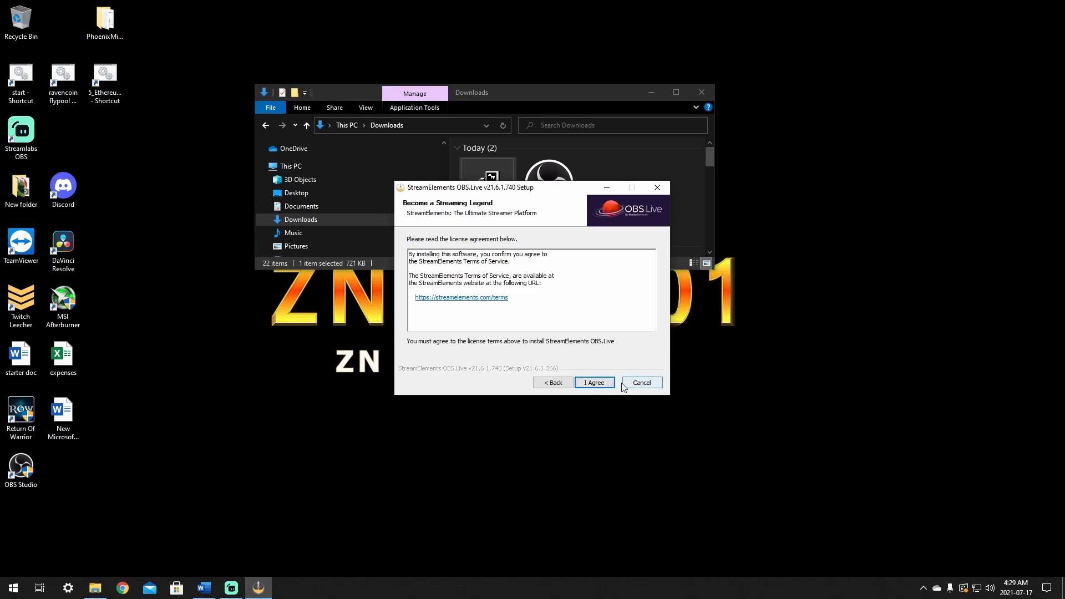
left_click(611, 383)
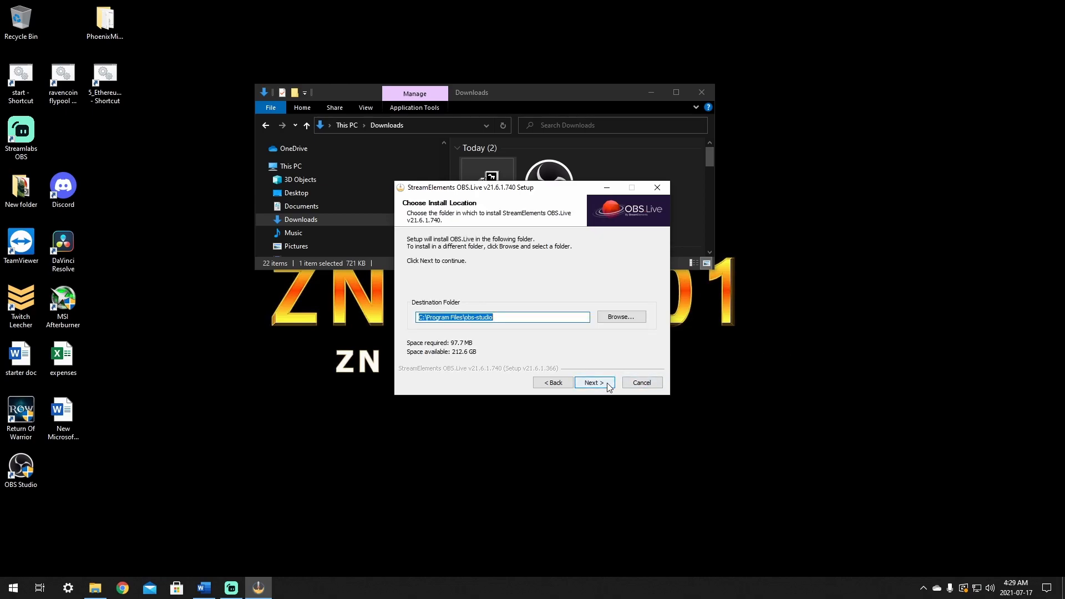
left_click(608, 382)
left_click(611, 382)
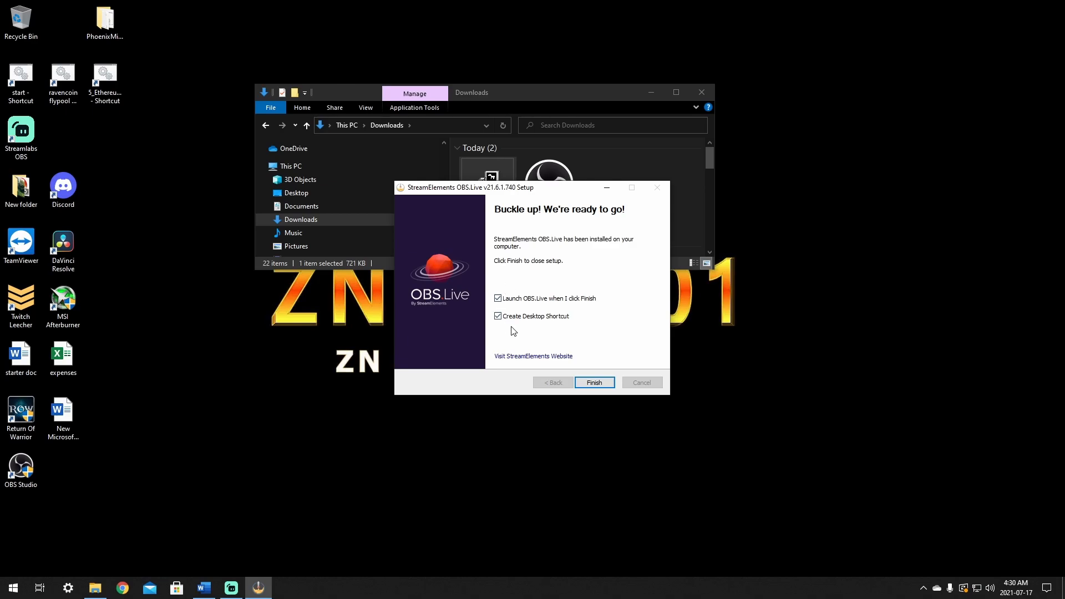
left_click(603, 382)
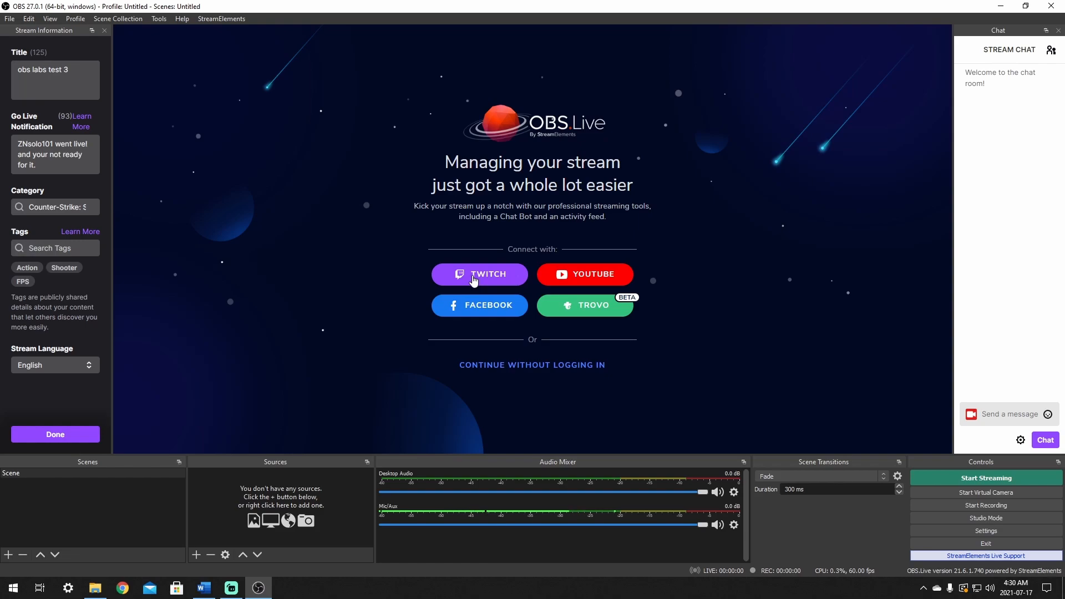
Connect OBS.Live with Twitch and enlarge the Chat dock by shrinking the Stats dock above it.
left_click(474, 280)
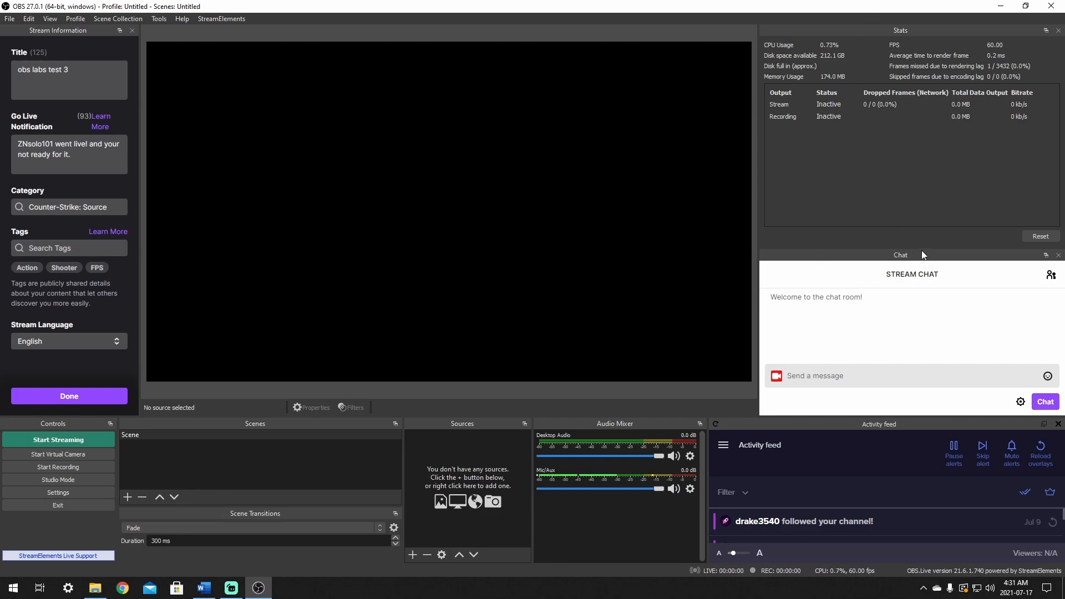
left_click_drag(922, 248, 921, 170)
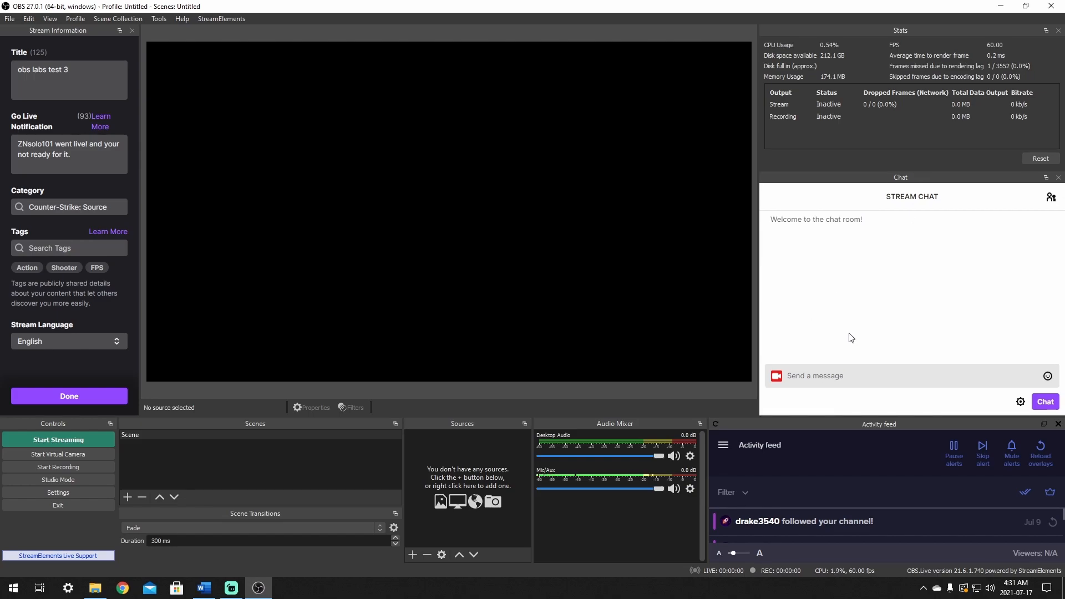
Turn on Show Mod Icons in the chat settings.
left_click(1020, 401)
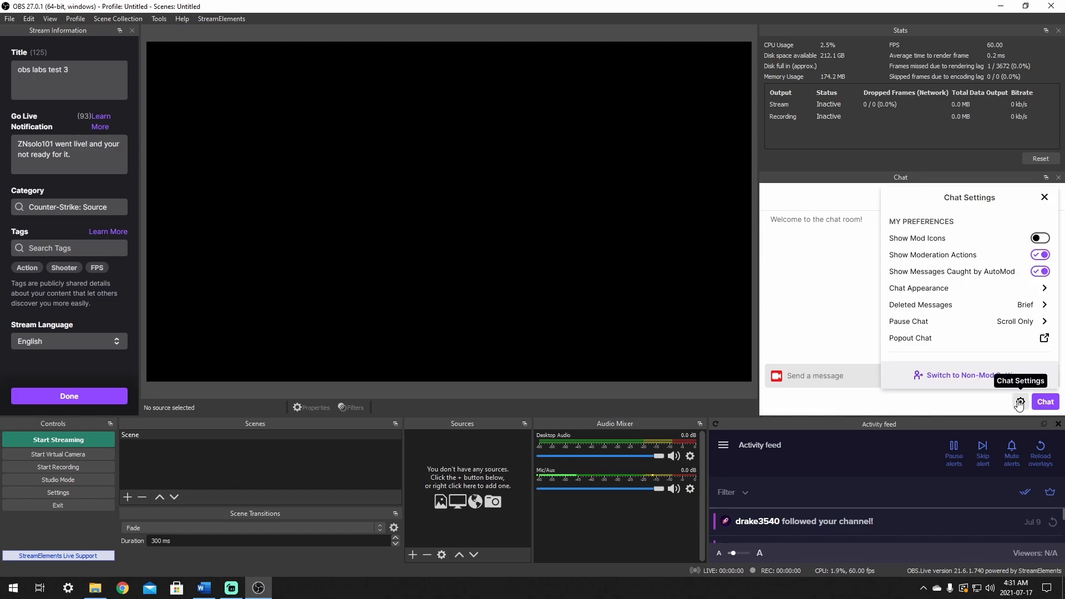
left_click(1040, 239)
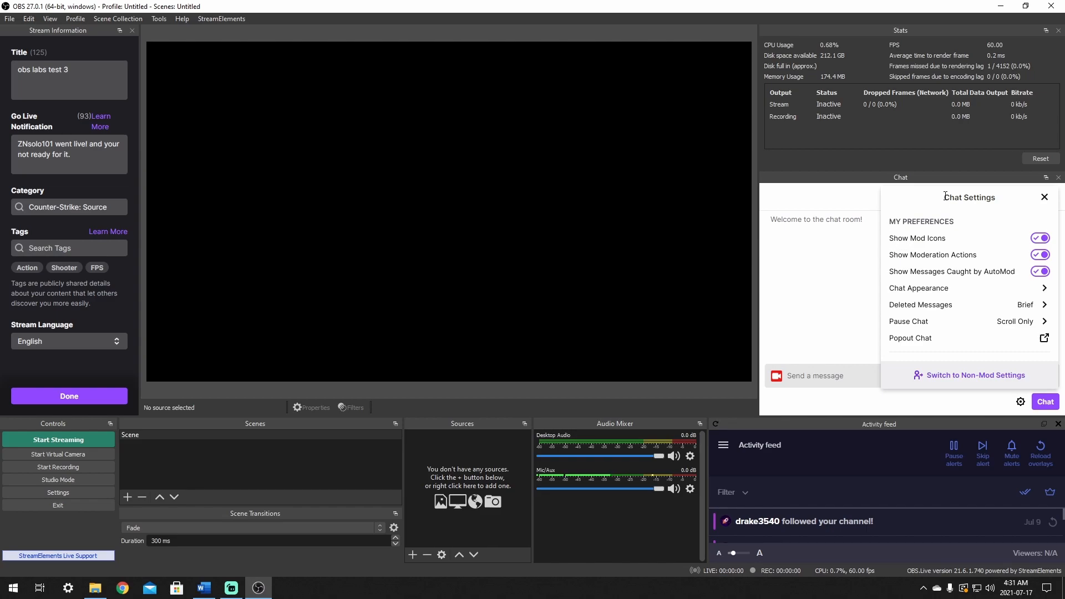
left_click(1021, 403)
left_click(1021, 403)
Dismiss the chat rules and enlarge the lower row of docks to give the Activity feed more height.
left_click(845, 381)
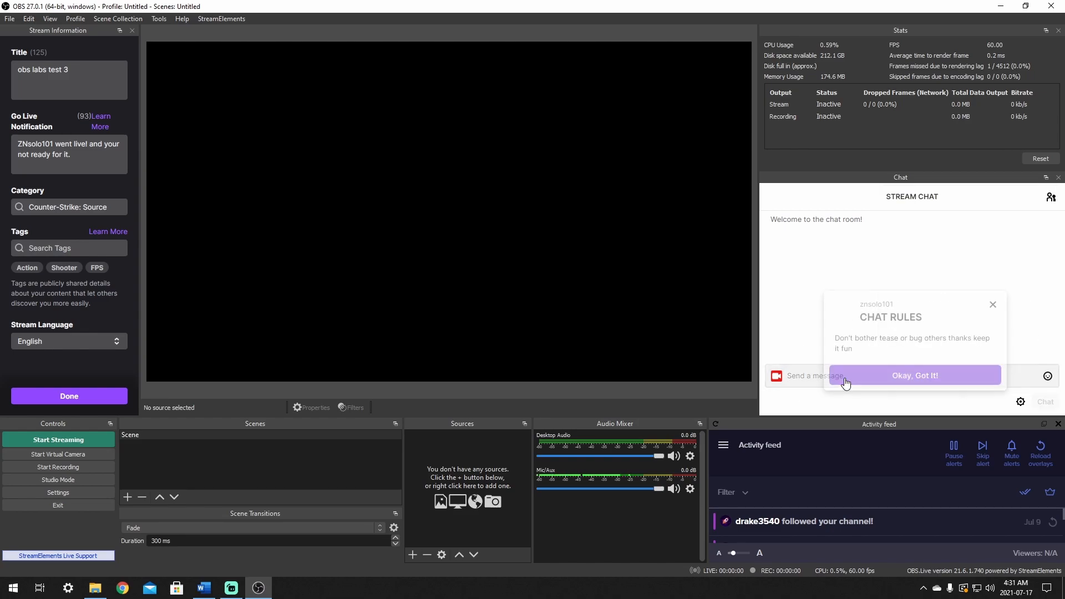
left_click(846, 382)
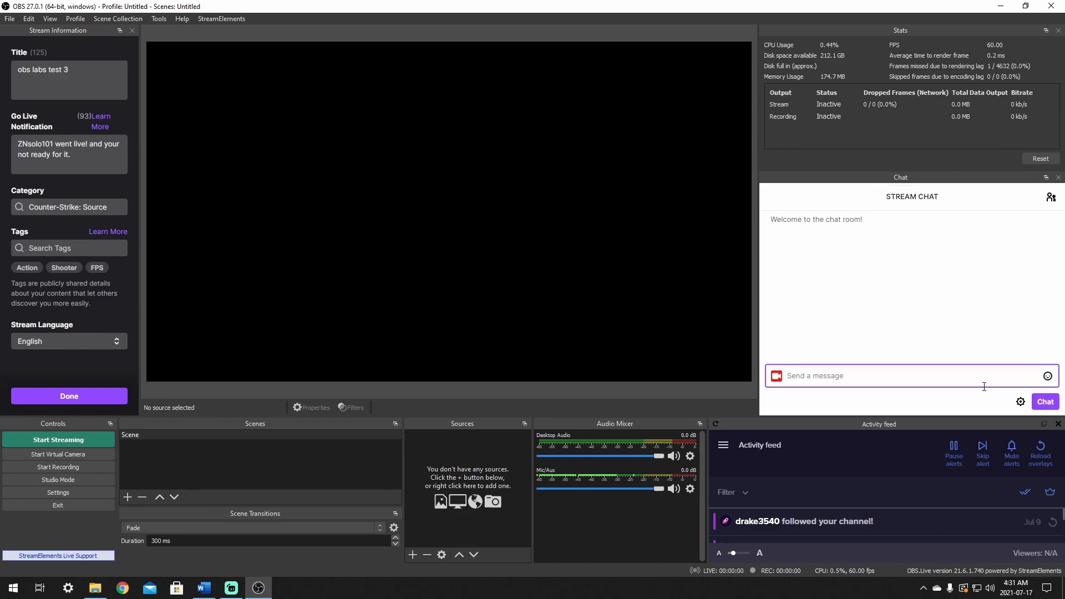
left_click(1020, 402)
left_click(1021, 402)
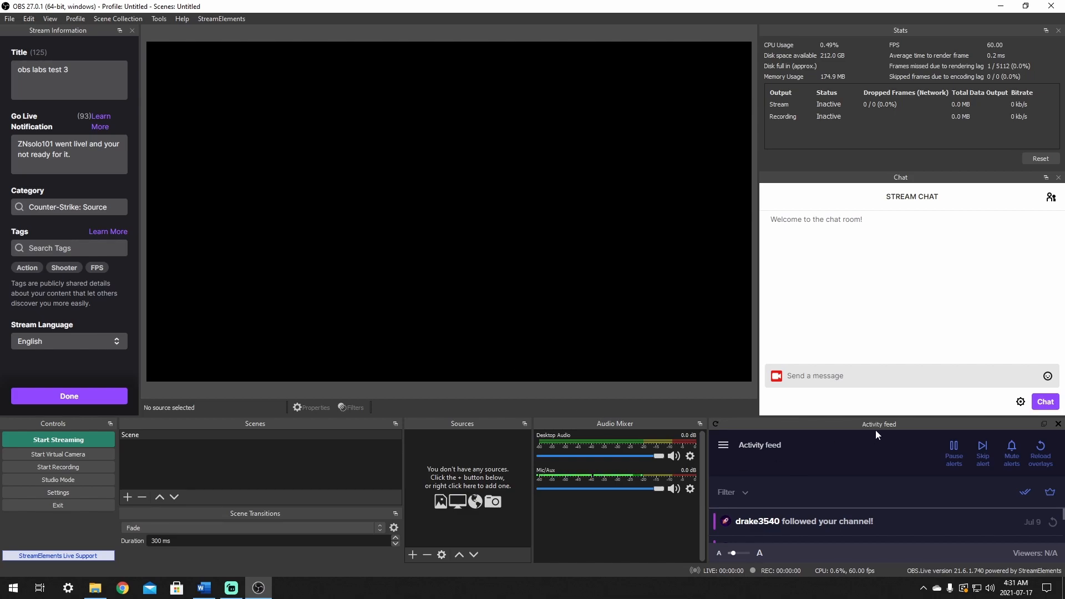
left_click_drag(727, 417, 729, 294)
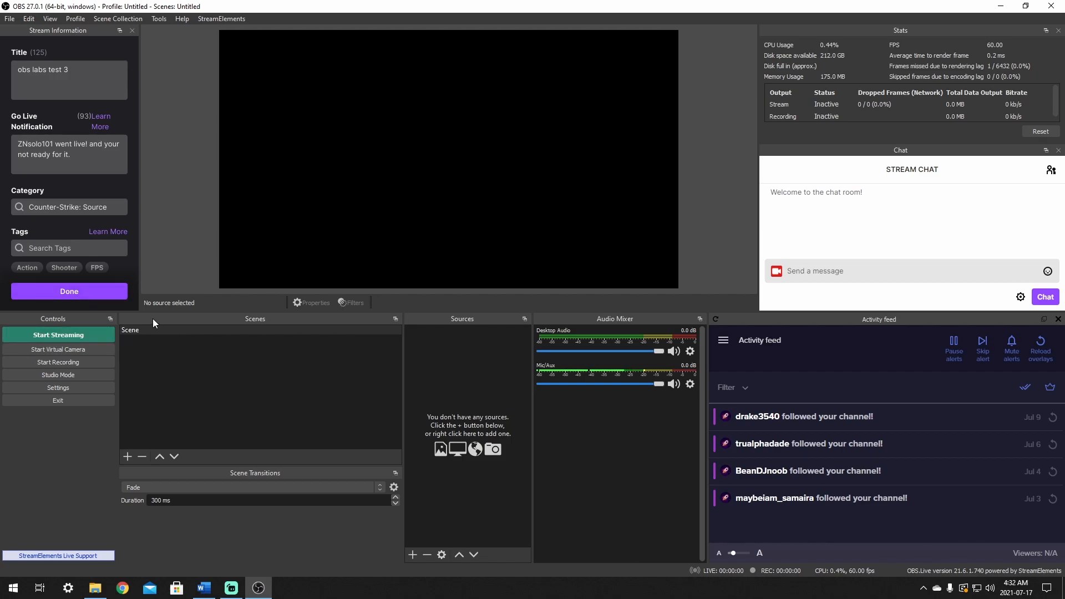
Add a Video Capture Device source to the scene and remove it after checking its available devices.
left_click(413, 555)
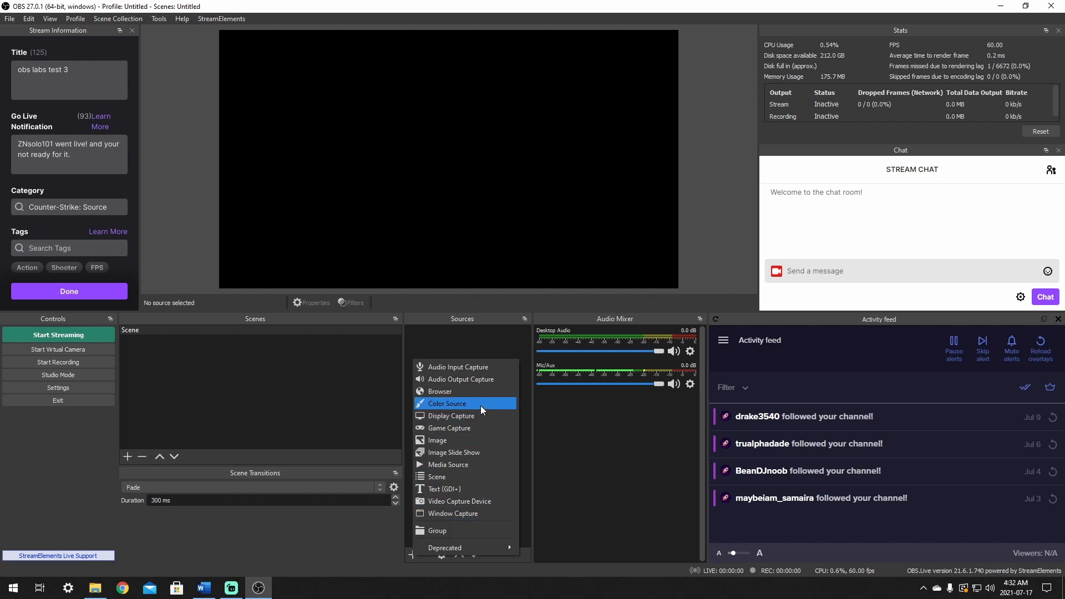
left_click(459, 502)
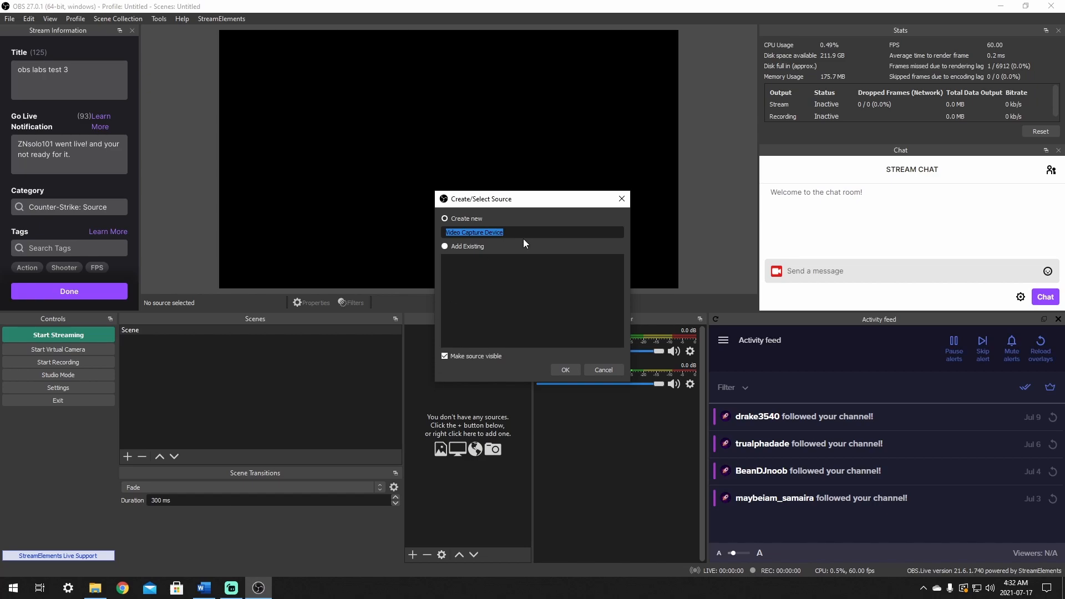
left_click(565, 370)
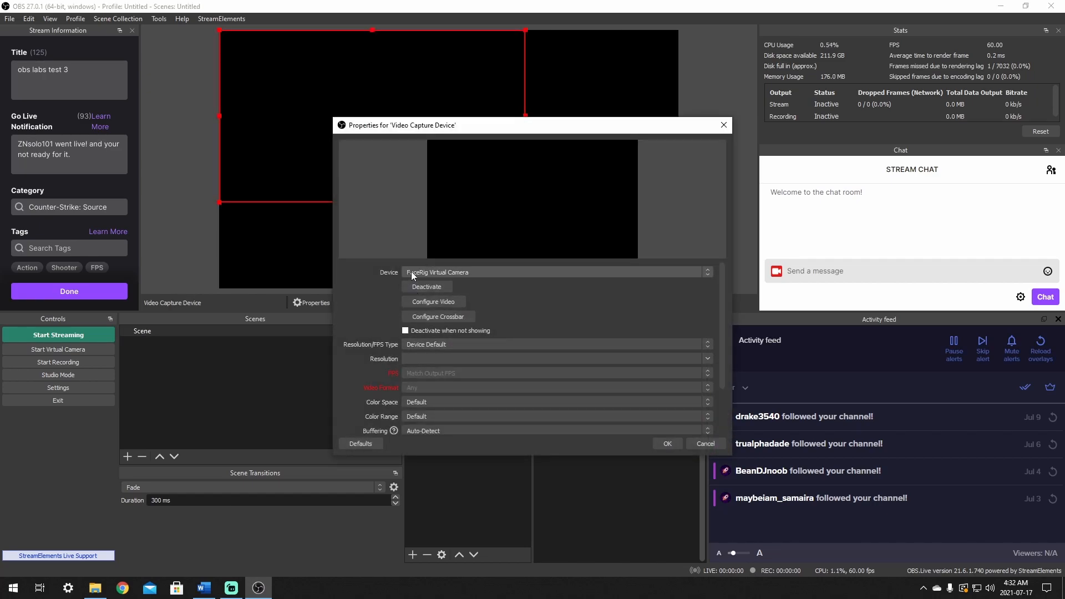
left_click(460, 271)
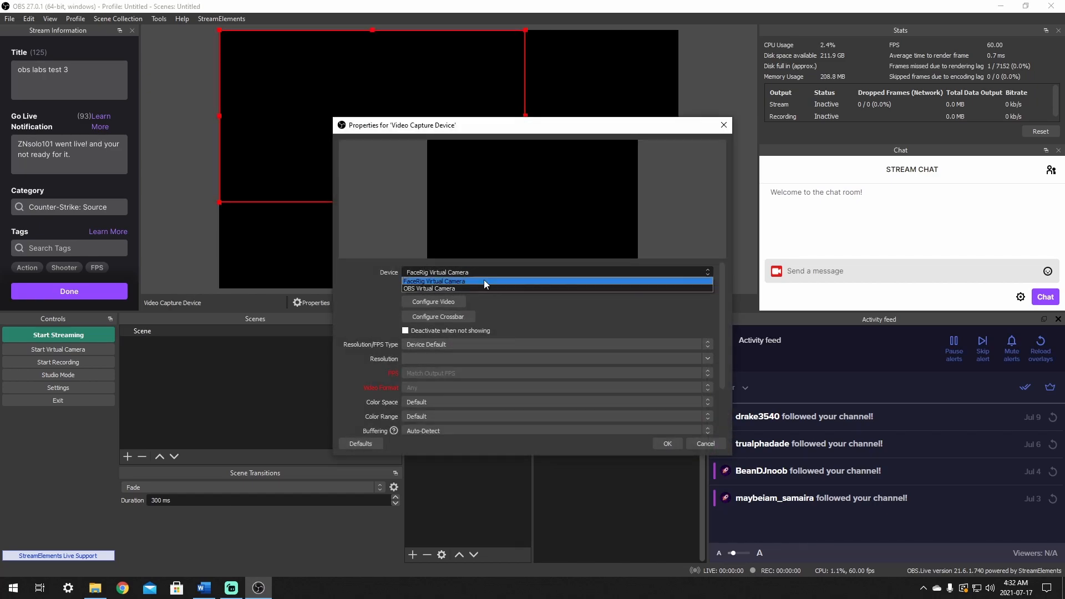
left_click(705, 446)
left_click(705, 446)
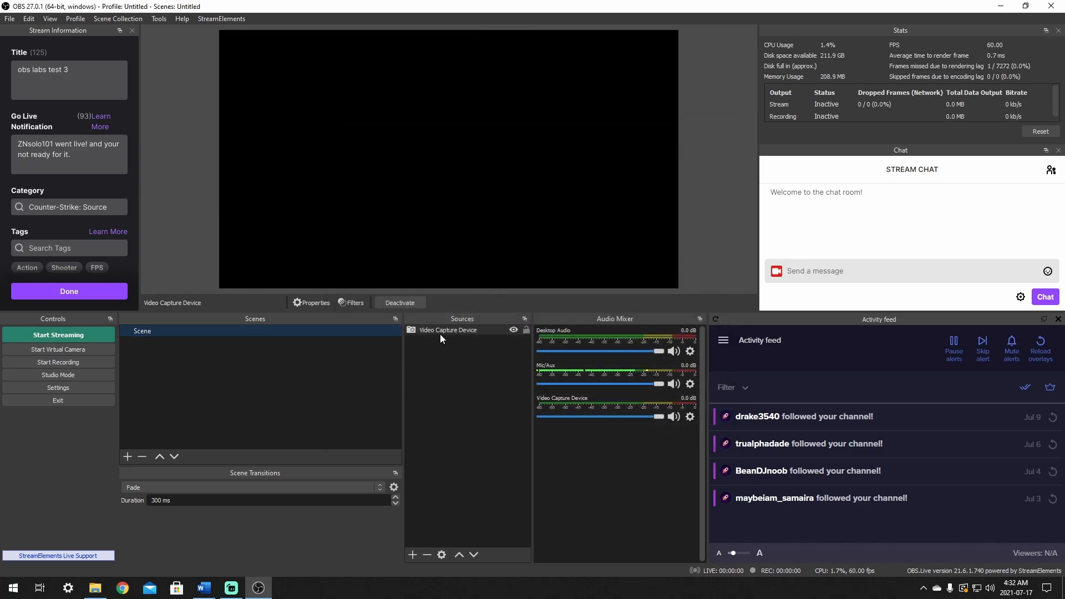
left_click(427, 556)
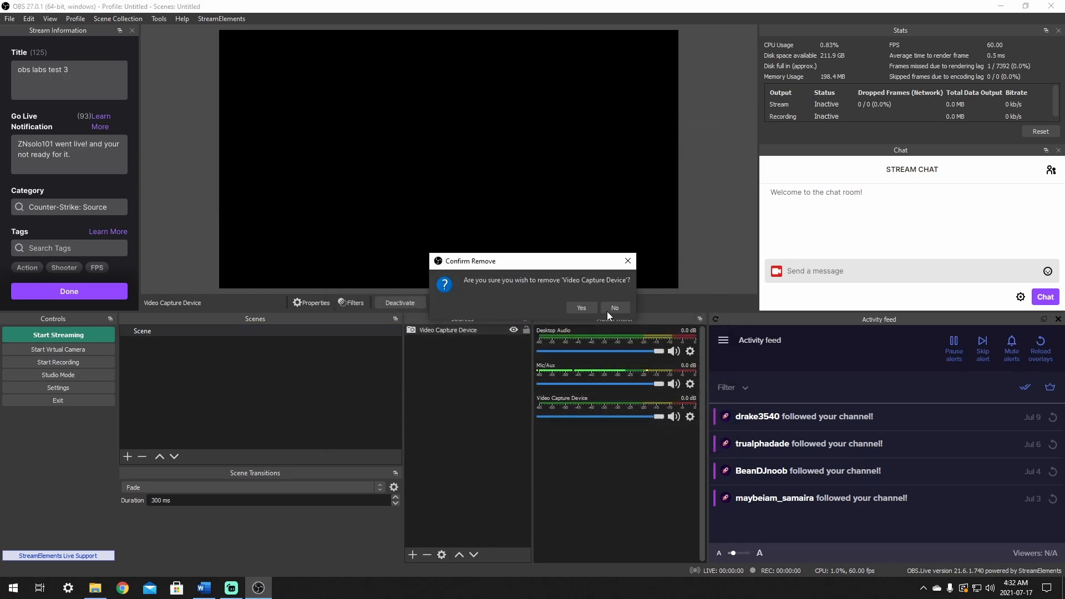
left_click(585, 308)
Add a Display Capture source and set its display to Display 2: 1920x1080 @ 0,0 (Primary Monitor).
left_click(412, 555)
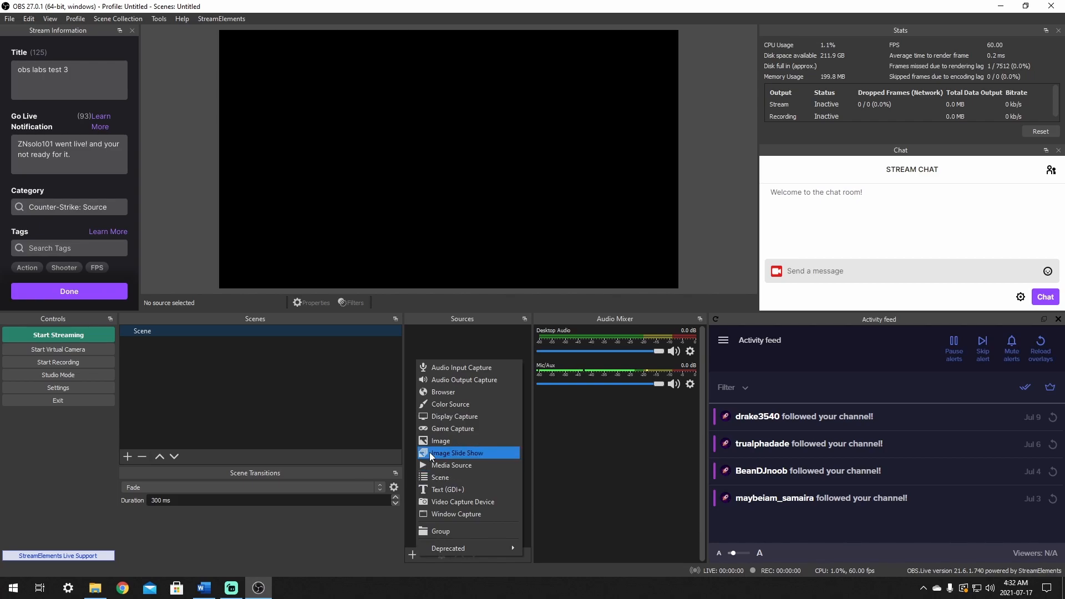
left_click(470, 419)
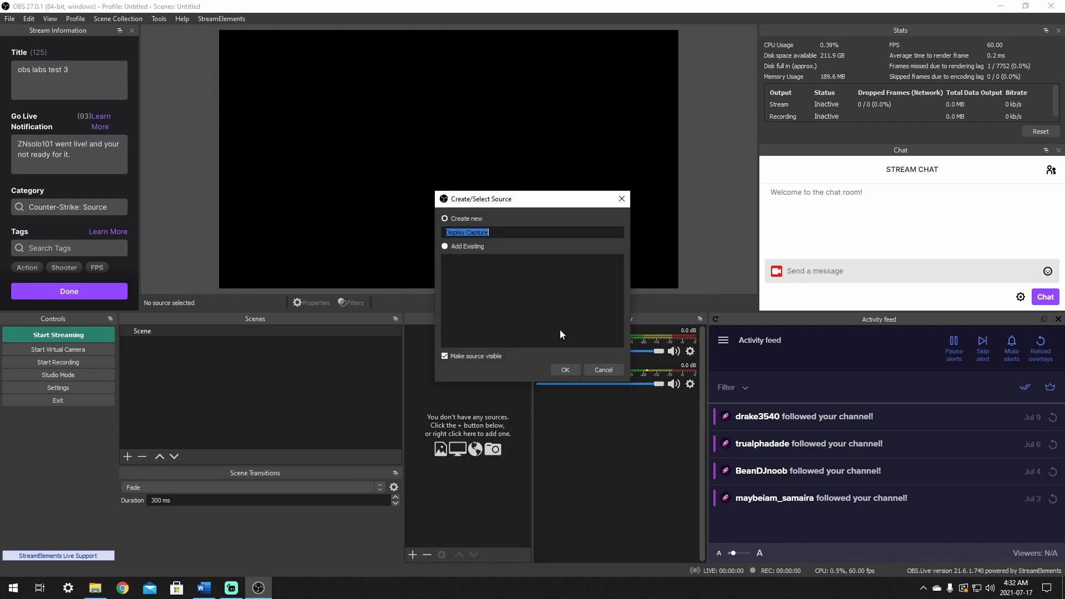
left_click(564, 369)
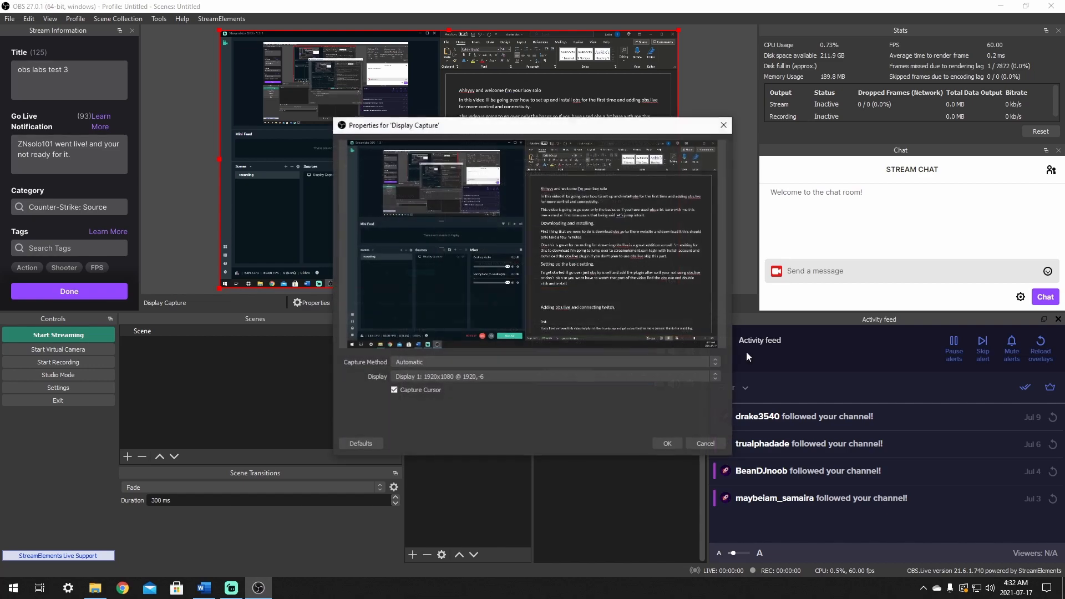
left_click(668, 444)
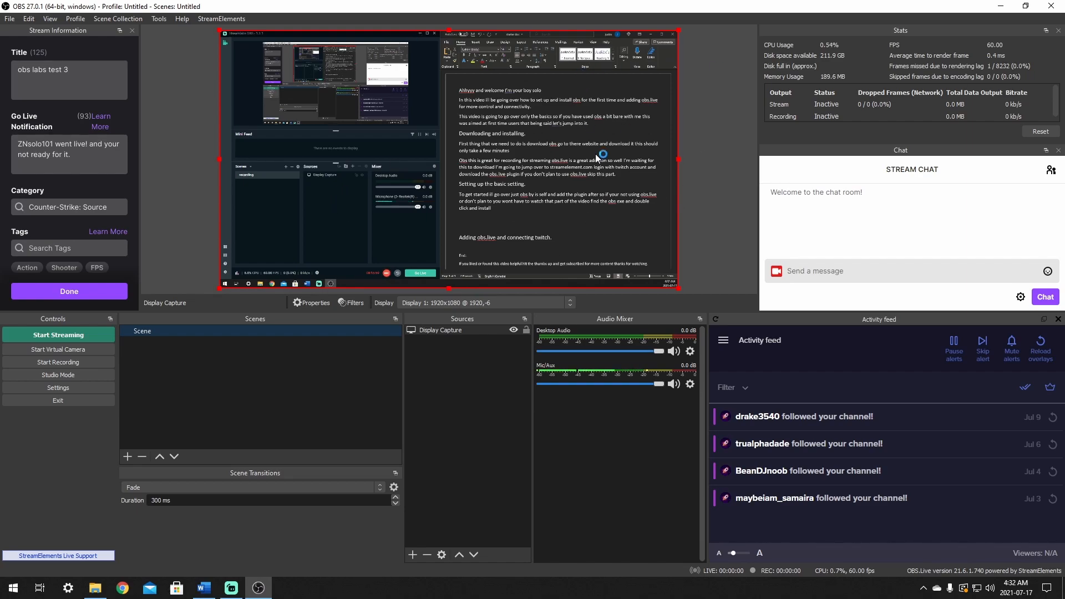
left_click(453, 298)
left_click(441, 321)
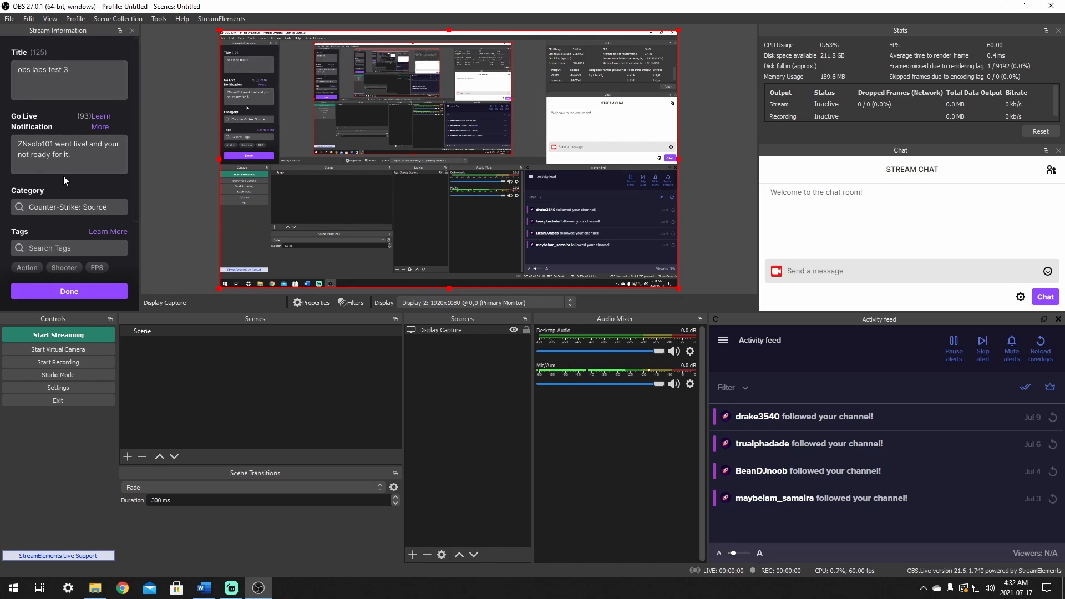
scroll(51, 143, "down", 2)
scroll(58, 181, "up", 2)
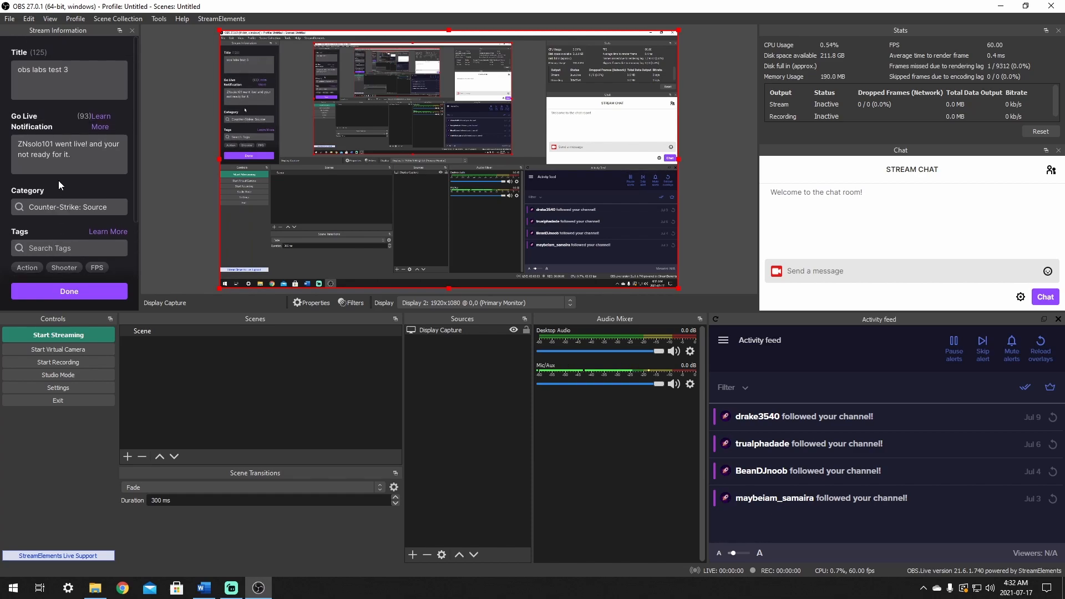